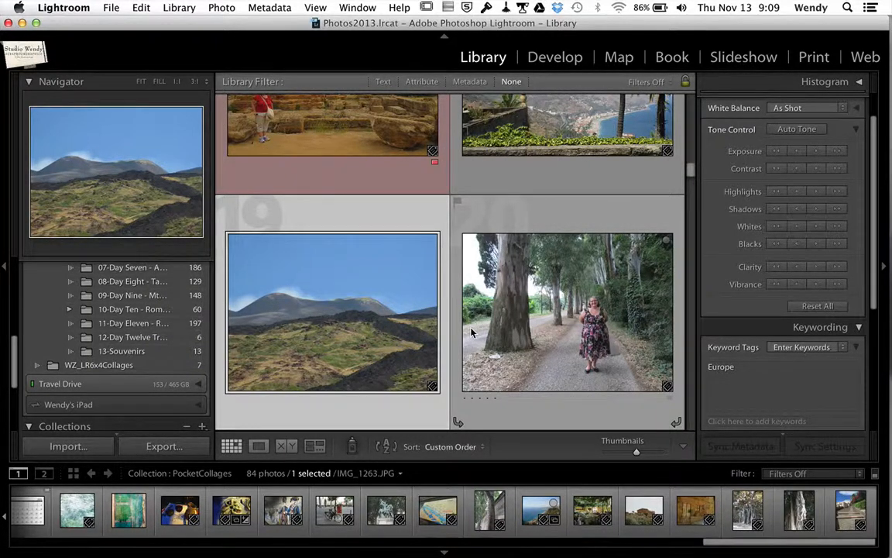
# View the photos in the 09-Day Nine and 10-Day Ten folders
pyautogui.click(202, 429)
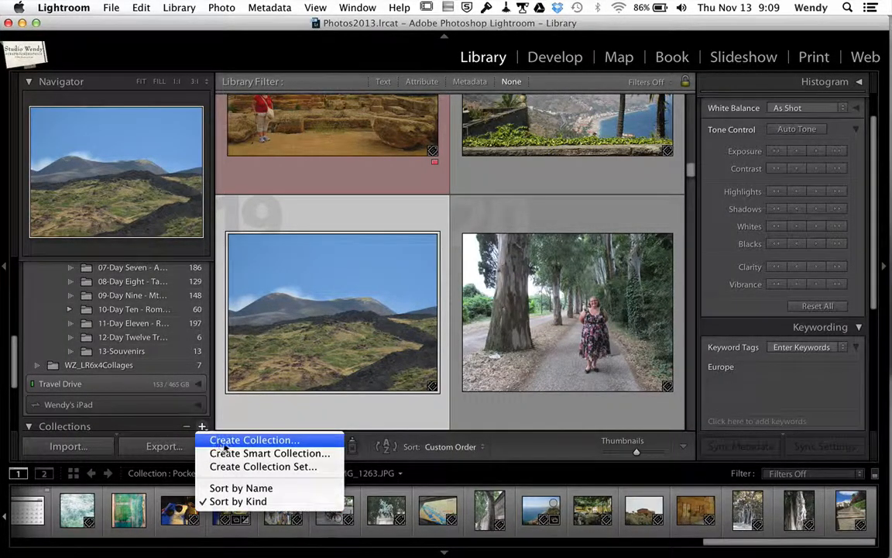
pyautogui.click(154, 430)
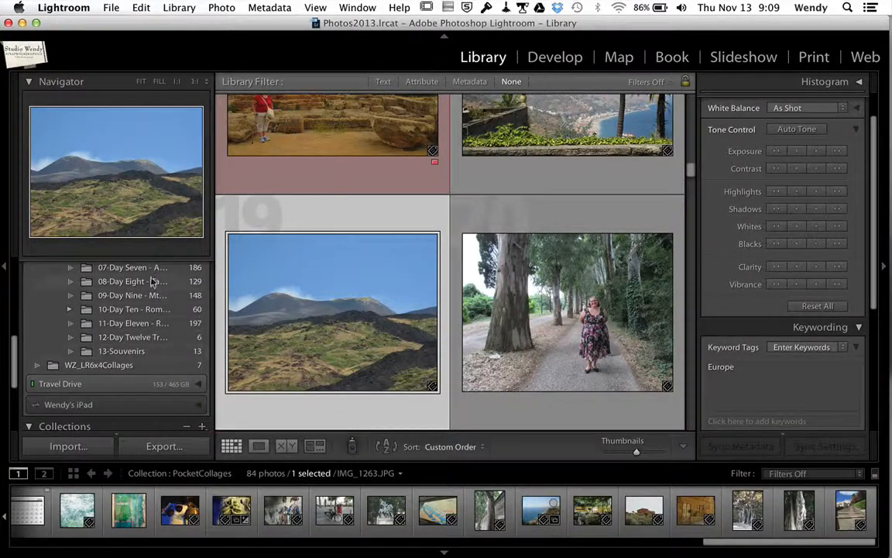
pyautogui.click(134, 295)
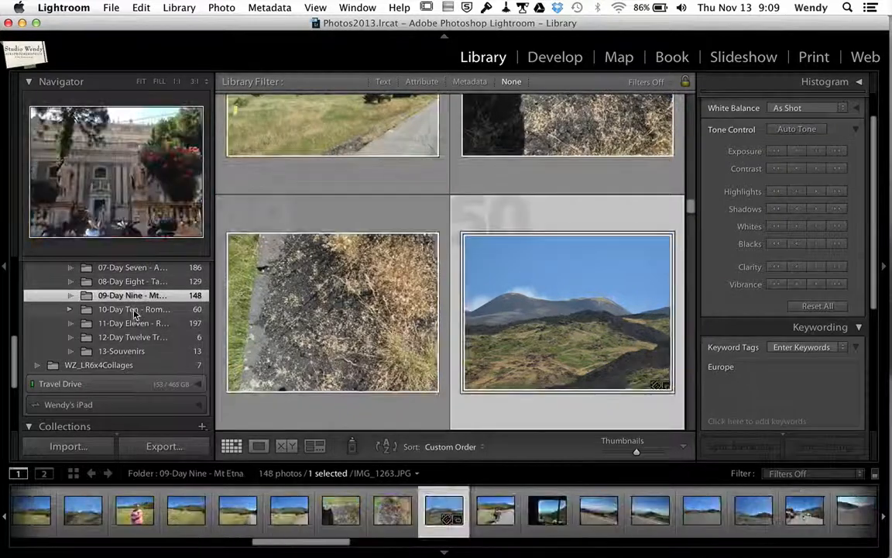
pyautogui.click(134, 311)
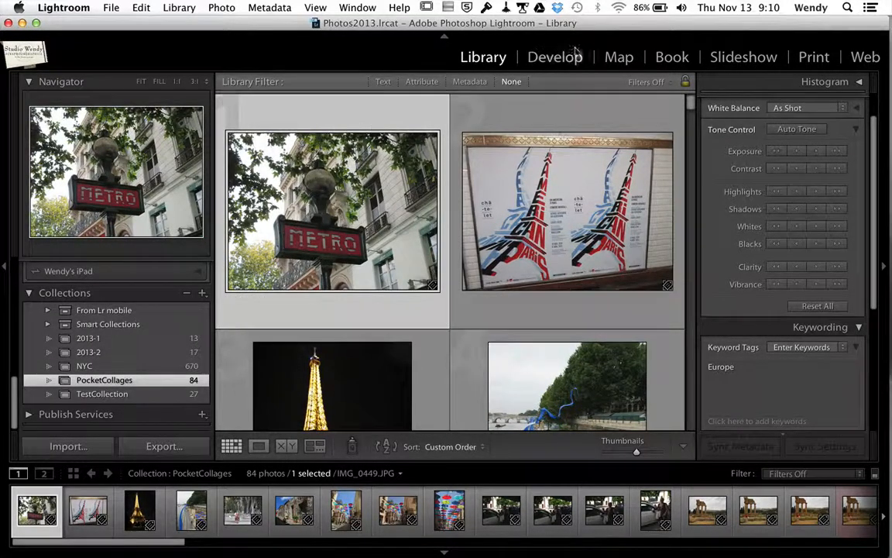
# Switch to the Print module and look through the template folders in the Template Browser
pyautogui.click(813, 58)
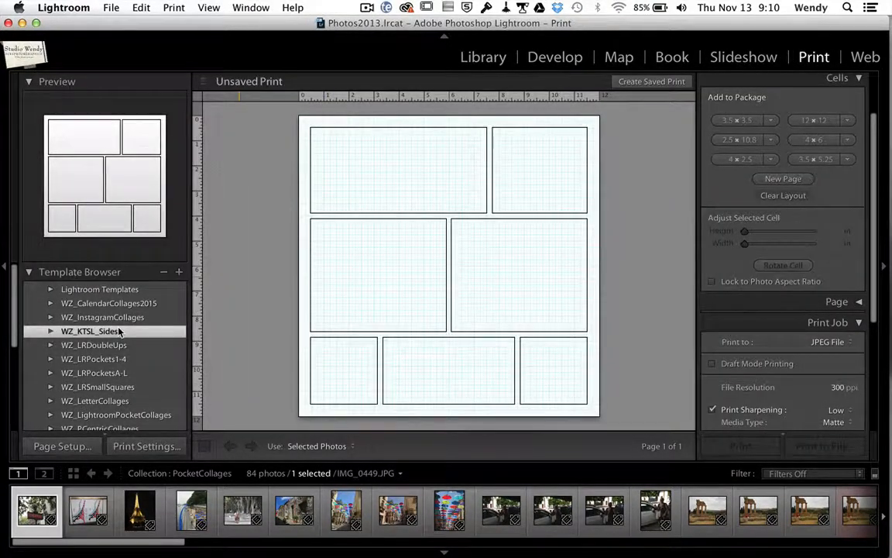
pyautogui.click(30, 272)
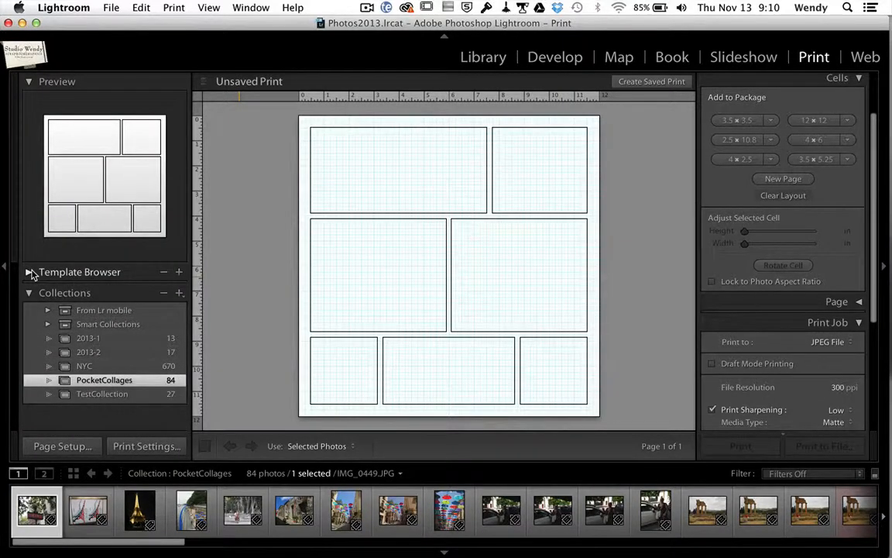
pyautogui.click(31, 273)
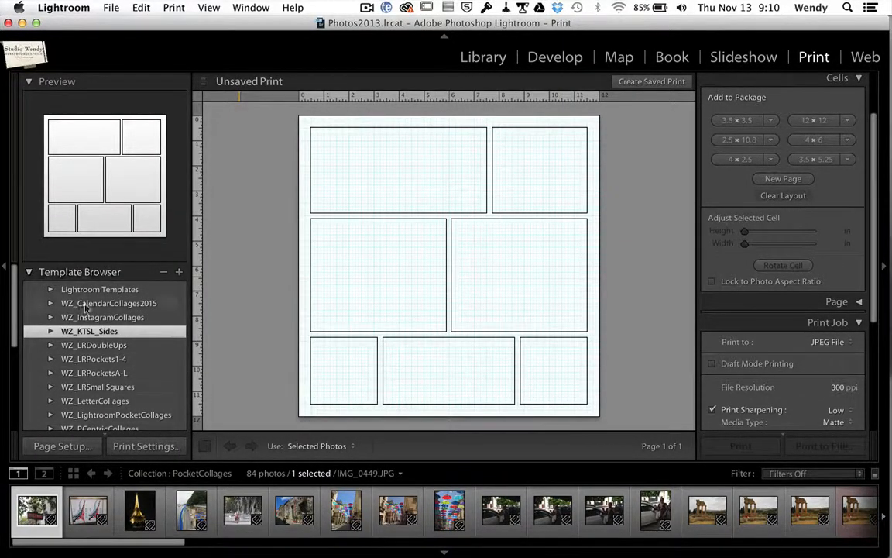
pyautogui.scroll(-5, 91, 306)
pyautogui.scroll(-3, 92, 306)
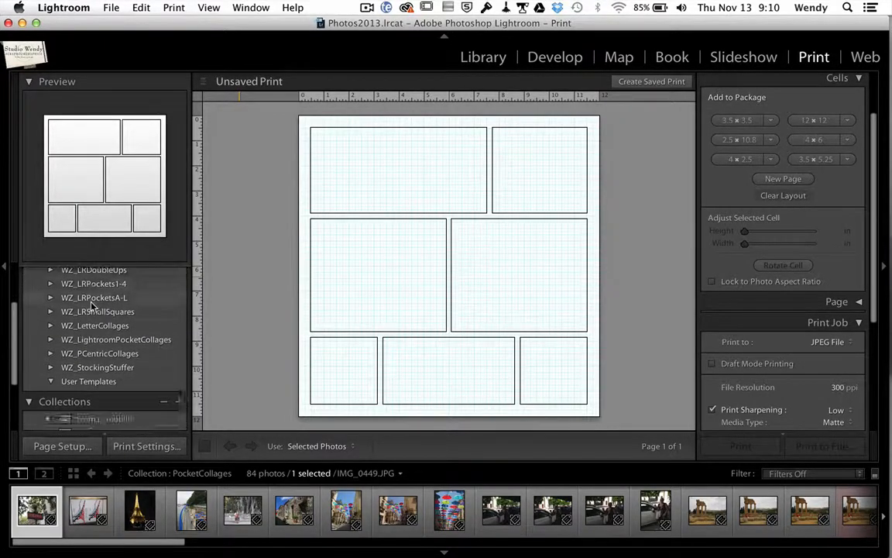
pyautogui.scroll(6, 91, 304)
pyautogui.scroll(1, 91, 305)
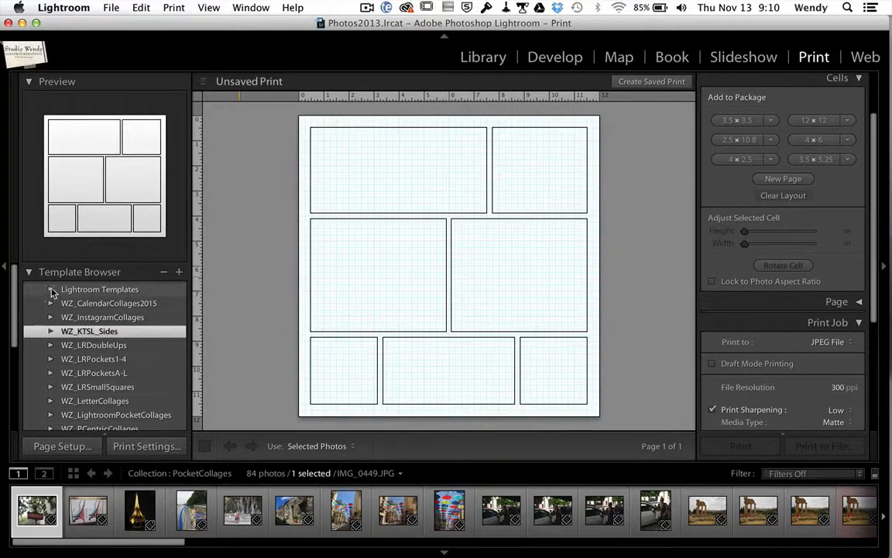
# Check the contents of the Lightroom Templates folder, and collapse both it and the User Templates folder
pyautogui.click(52, 290)
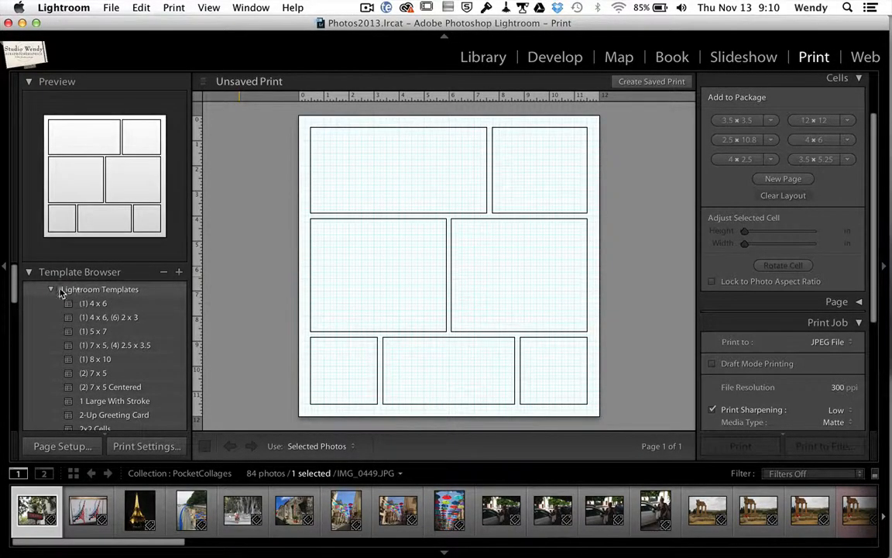
pyautogui.click(50, 290)
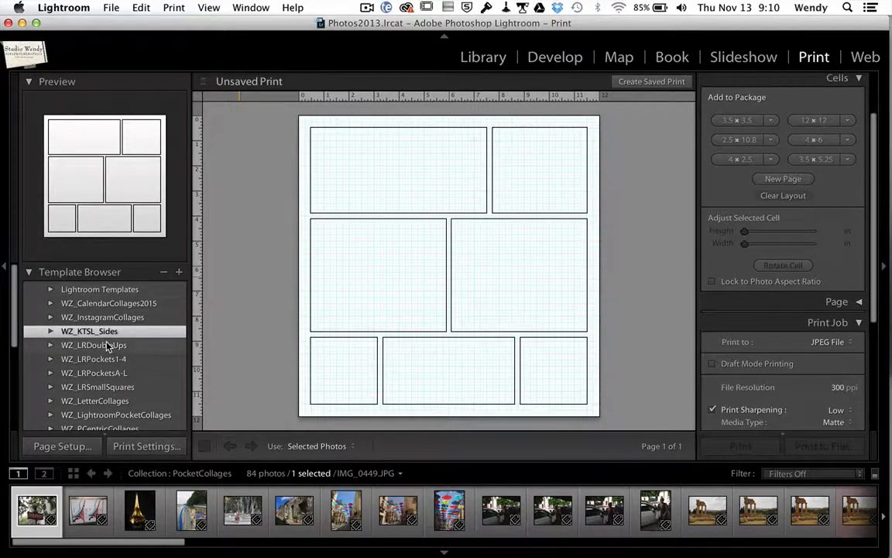
pyautogui.scroll(-3, 107, 344)
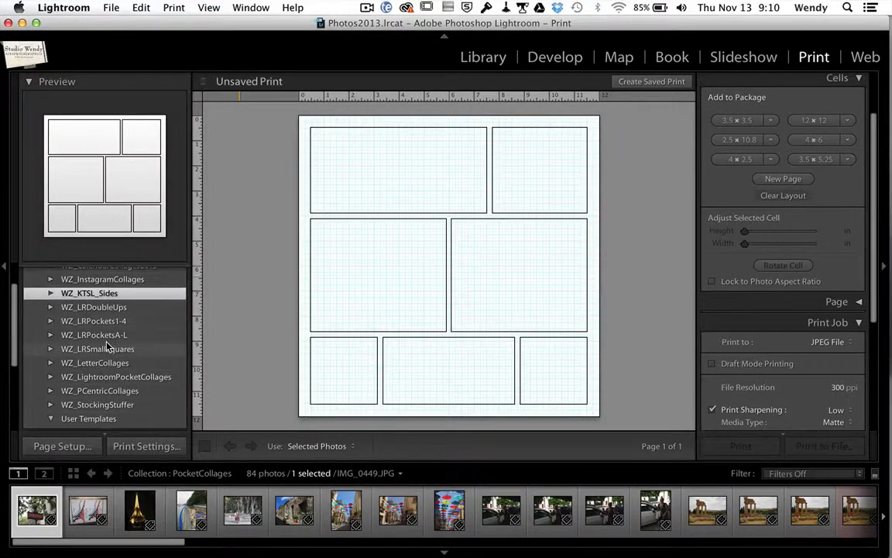
pyautogui.click(50, 419)
pyautogui.click(50, 389)
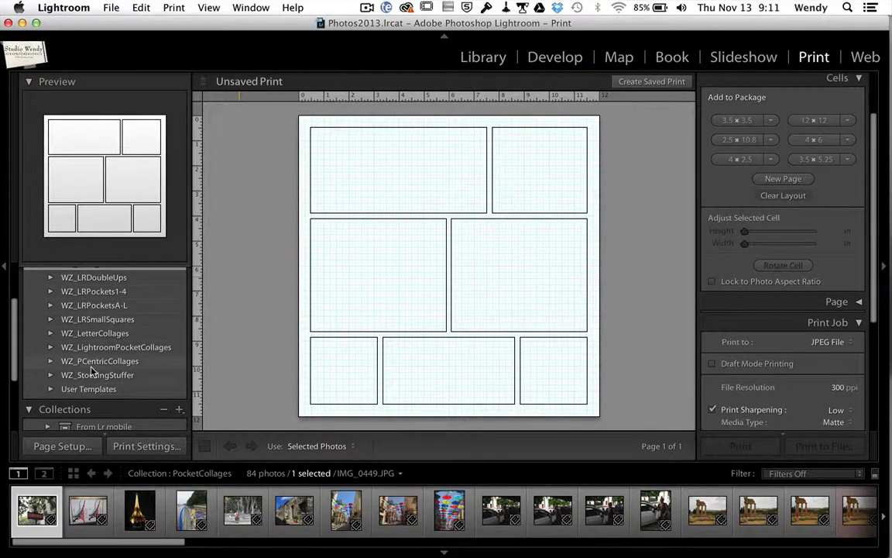
# Start a template import into User Templates and browse to the WZ_KTSL_LRSides folder inside LightroomTemplates
pyautogui.scroll(3, 92, 370)
pyautogui.scroll(2, 92, 370)
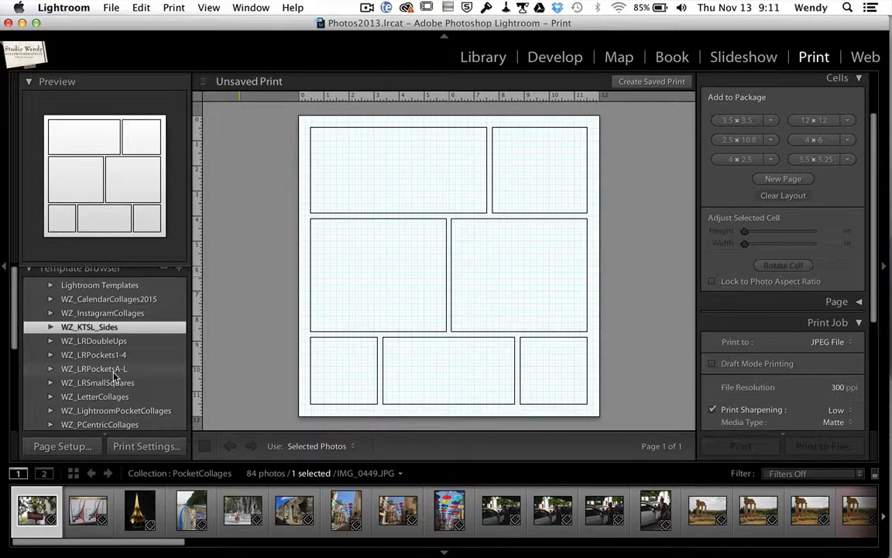
pyautogui.scroll(1, 114, 378)
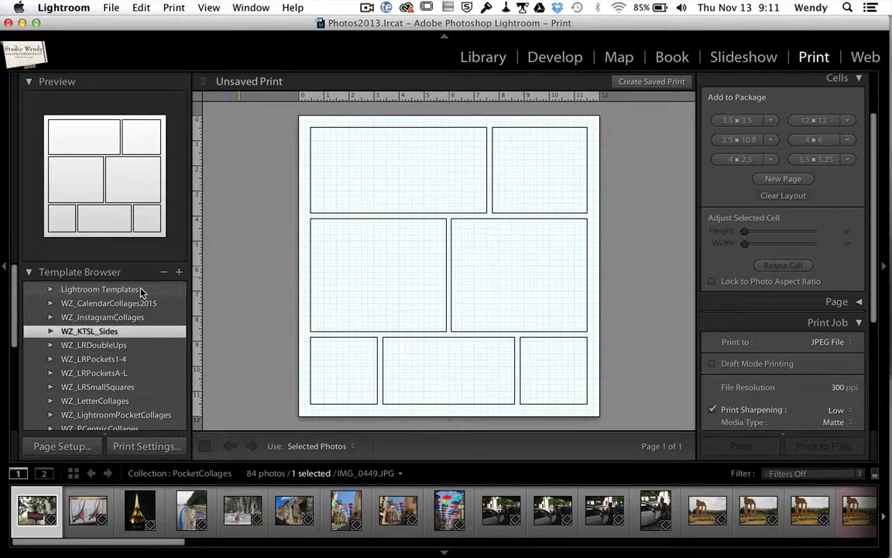
pyautogui.scroll(-3, 140, 331)
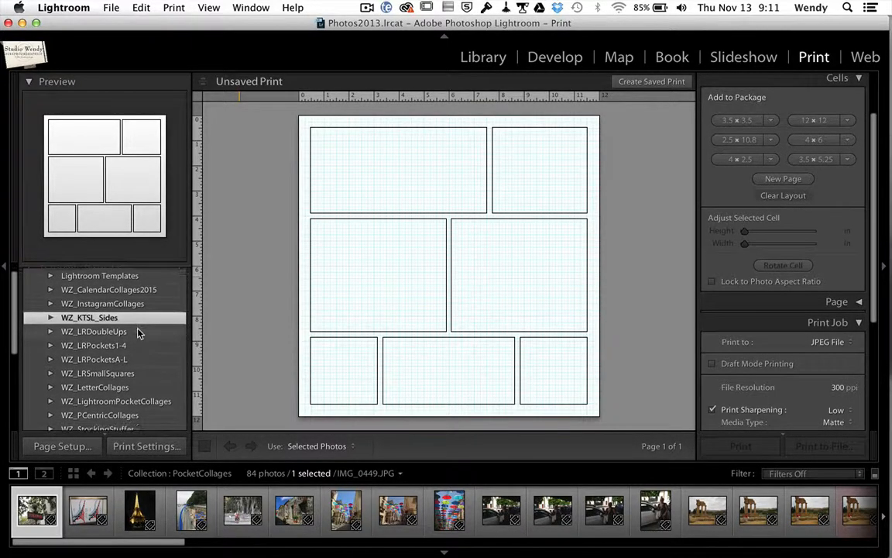
pyautogui.scroll(-1, 140, 333)
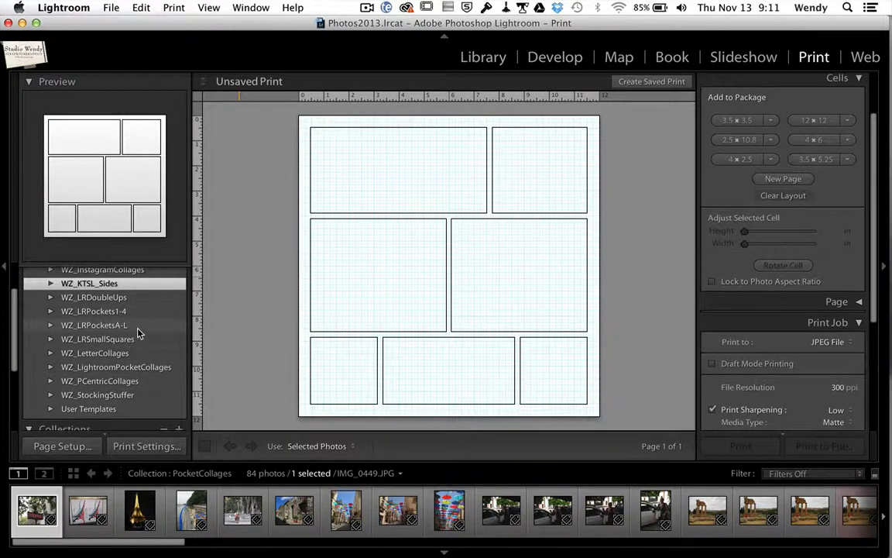
pyautogui.click(98, 412)
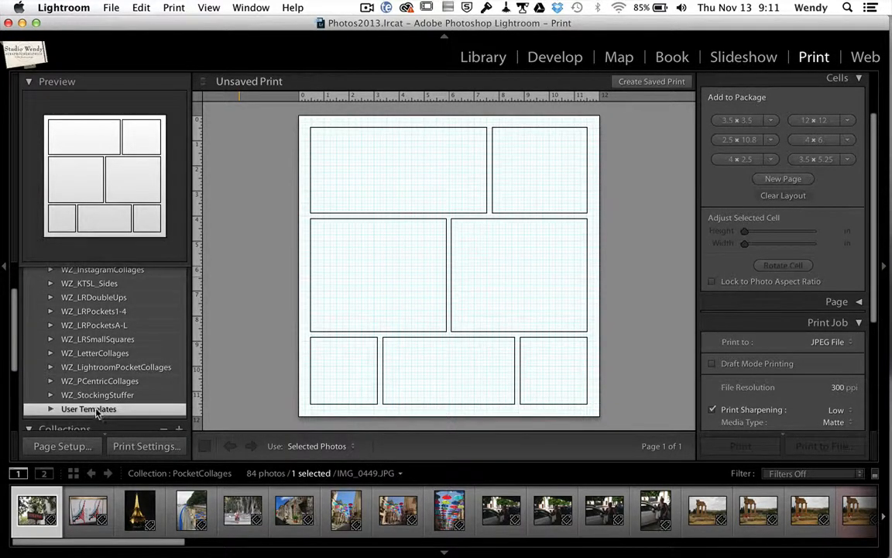
pyautogui.rightClick(97, 413)
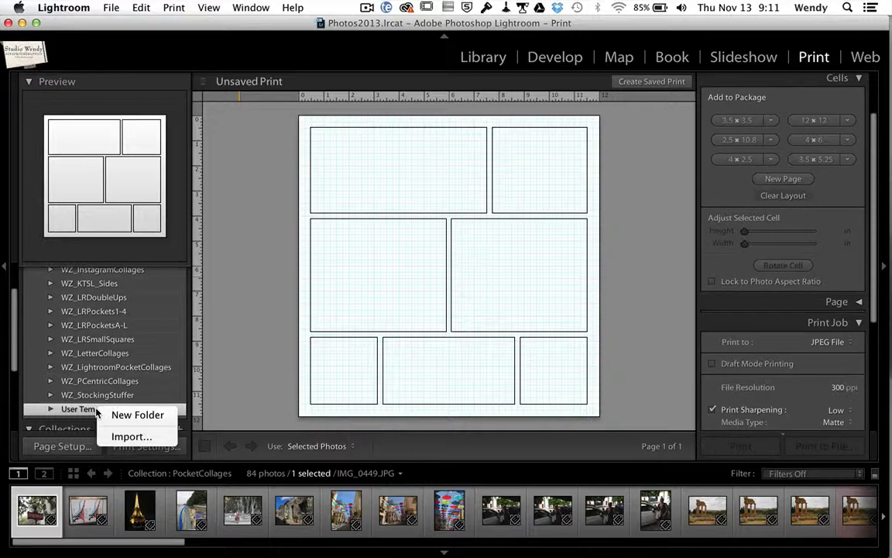
pyautogui.click(126, 438)
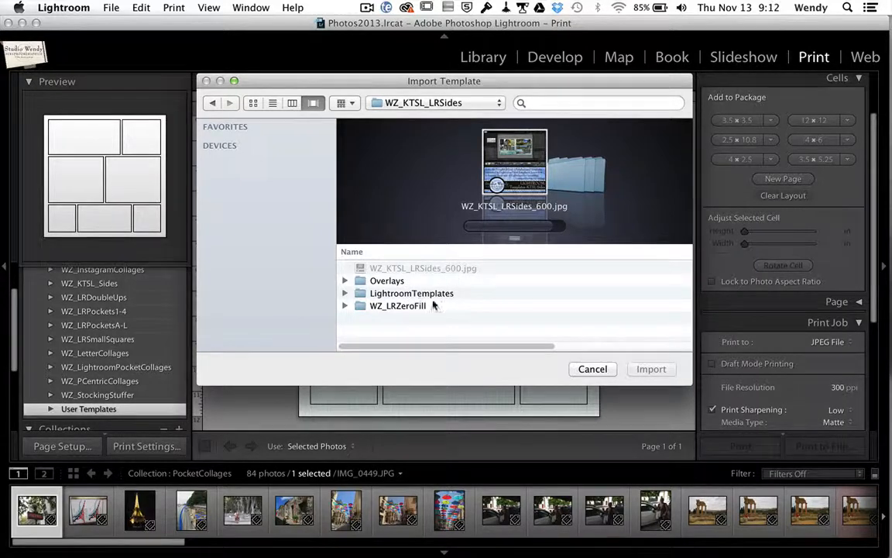
pyautogui.doubleClick(398, 296)
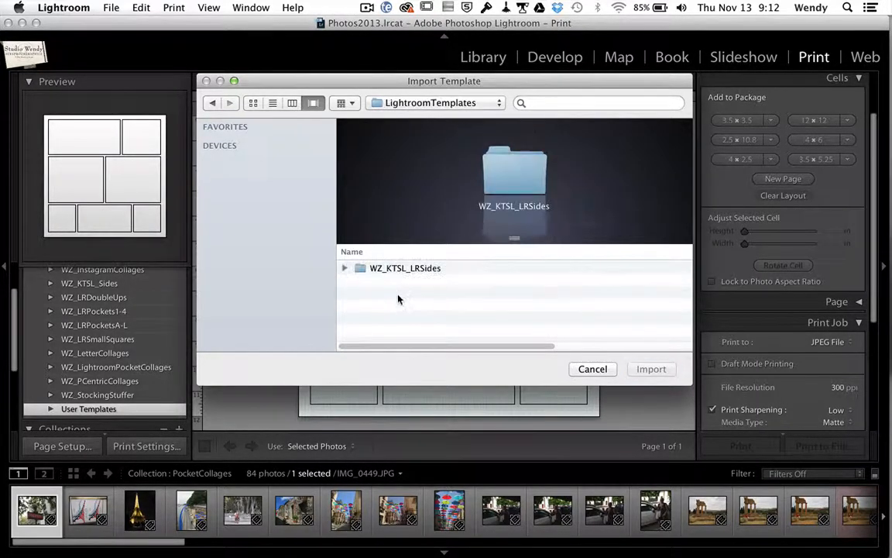
pyautogui.doubleClick(394, 269)
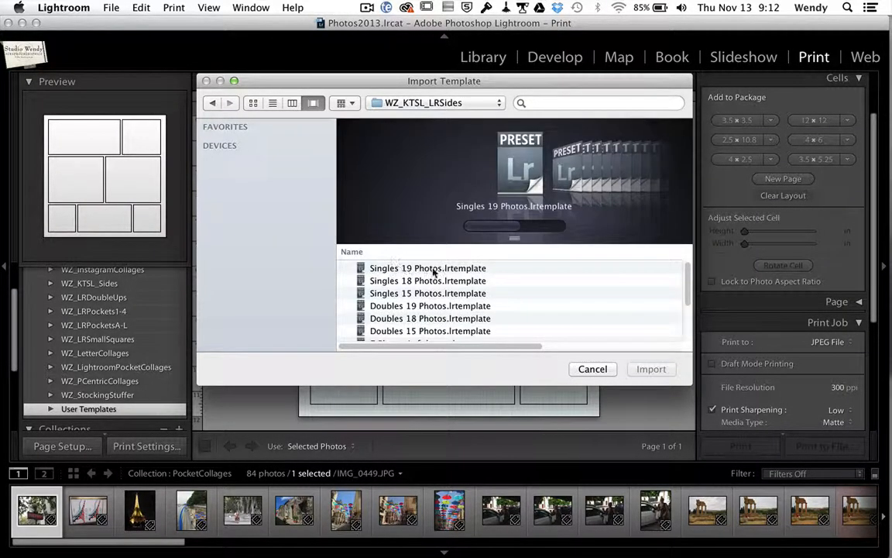
# Select all the lrtemplate files in the WZ_KTSL_LRSides folder and import them
pyautogui.click(394, 267)
pyautogui.scroll(-3, 447, 317)
pyautogui.press('super+a')
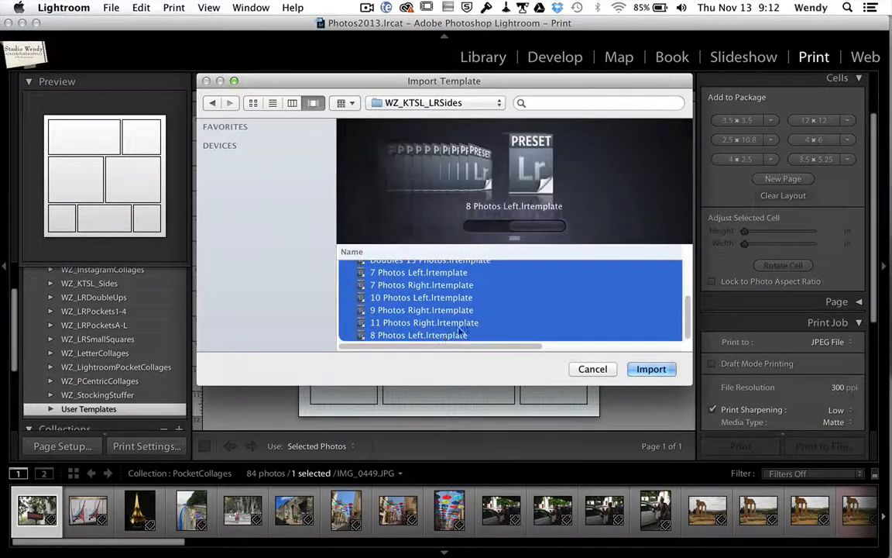
pyautogui.scroll(3, 433, 273)
pyautogui.scroll(-3, 433, 273)
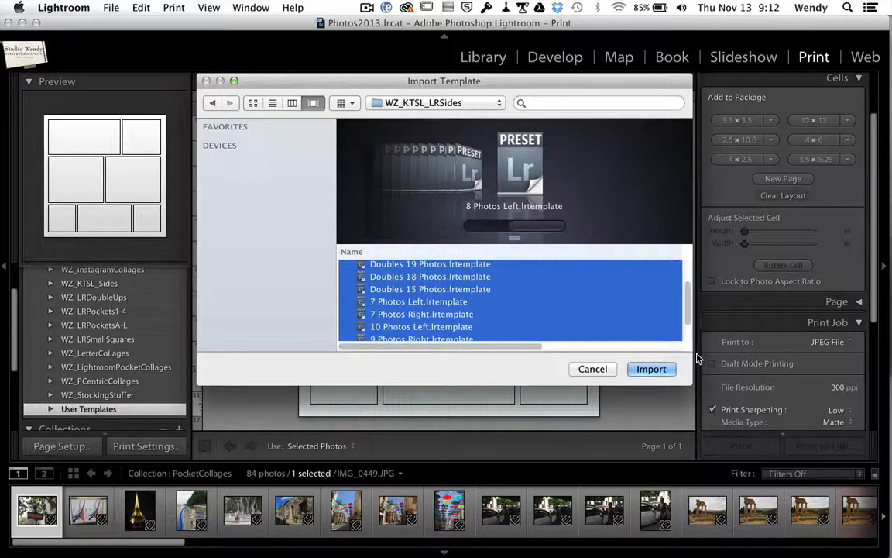
pyautogui.click(648, 372)
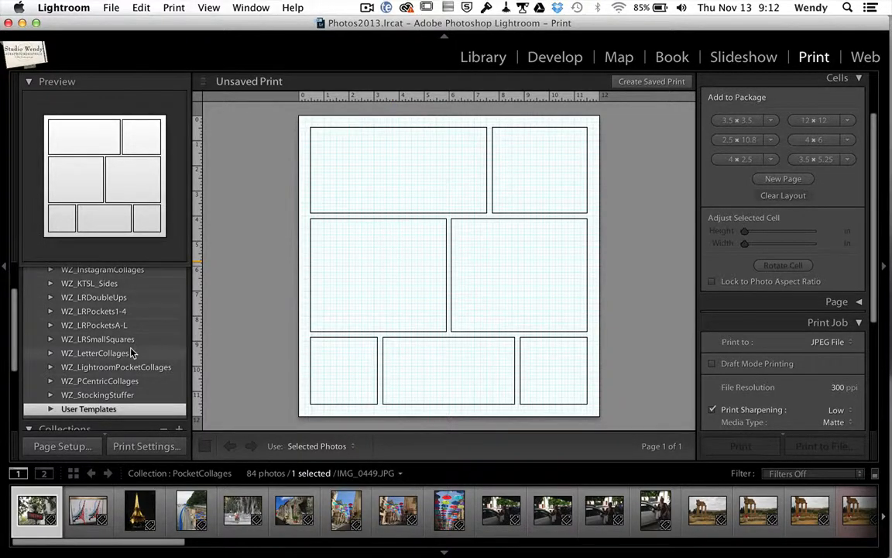
# Examine the General and Presets settings in the Preferences, including the presets folder location option, and close them
pyautogui.scroll(3, 117, 312)
pyautogui.scroll(2, 117, 338)
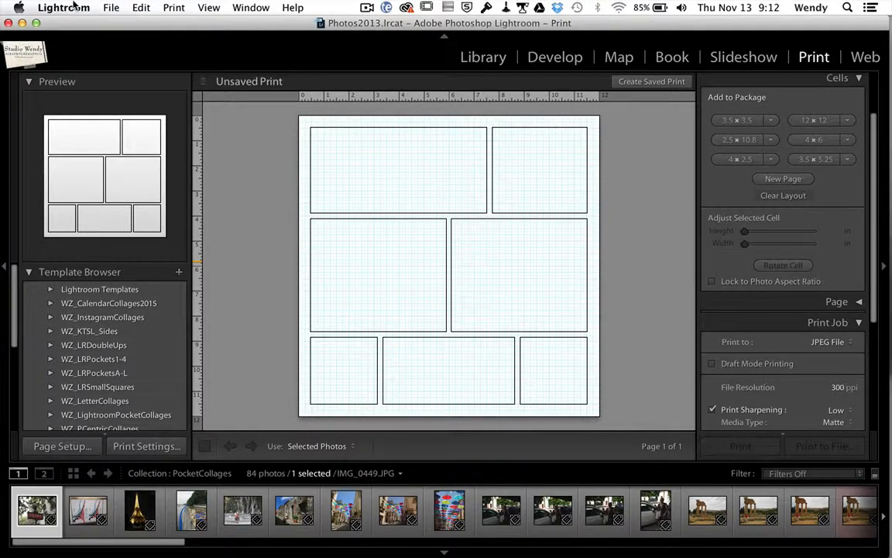
pyautogui.click(68, 7)
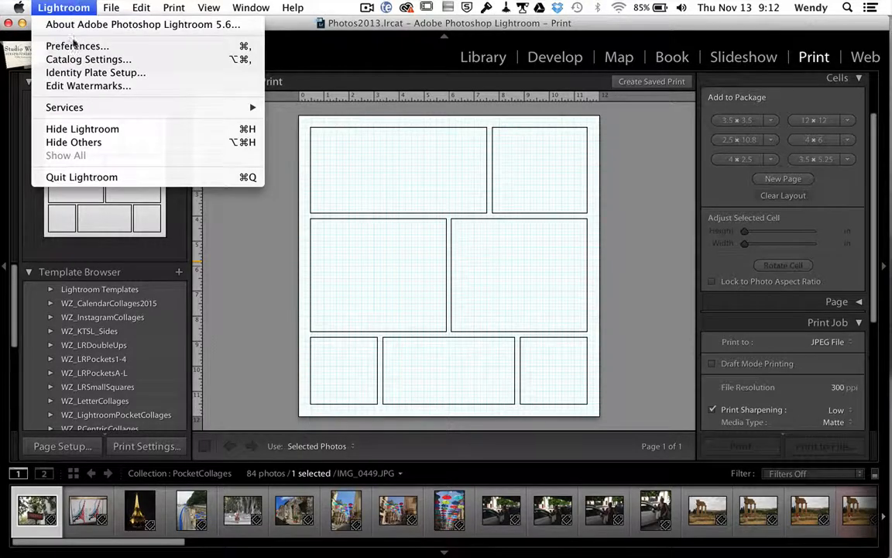
pyautogui.click(82, 46)
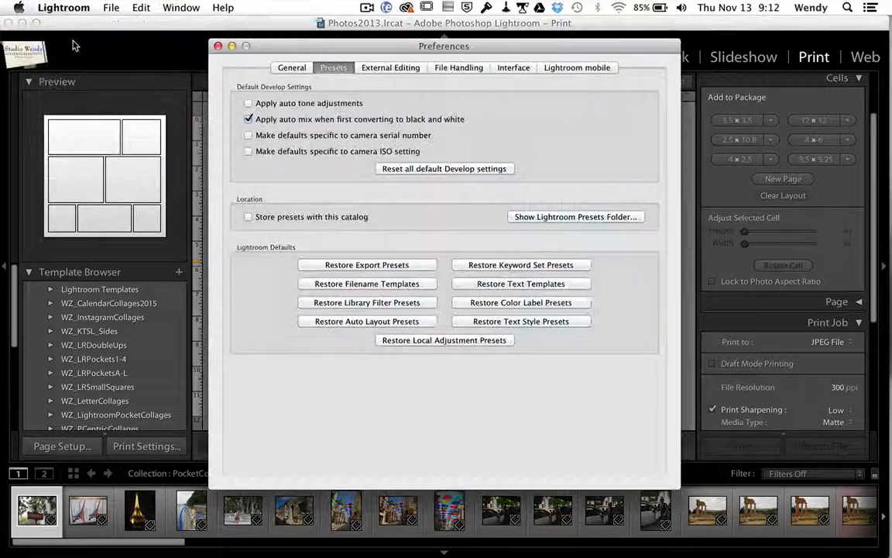
pyautogui.click(297, 66)
pyautogui.click(333, 68)
pyautogui.click(217, 46)
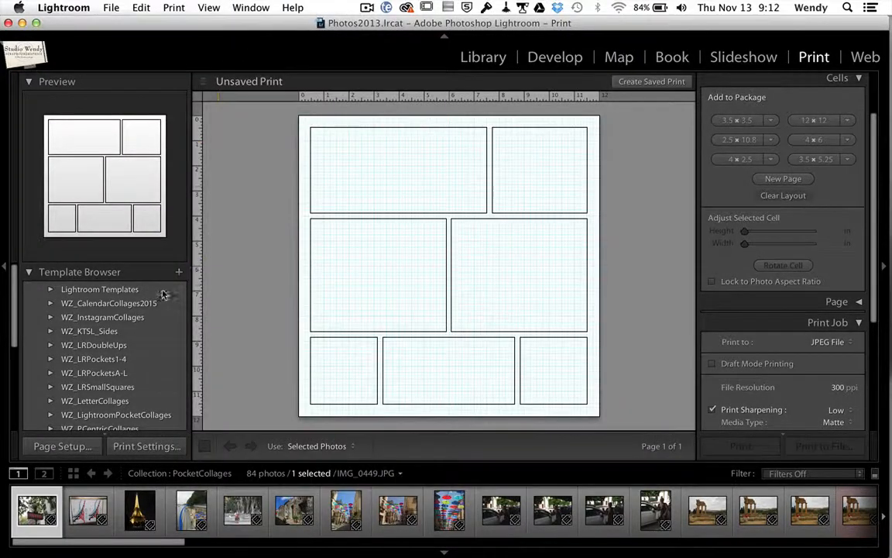
# Expand the WZ_KTSL_Sides template folder and preview the single and double page layouts it contains
pyautogui.click(51, 333)
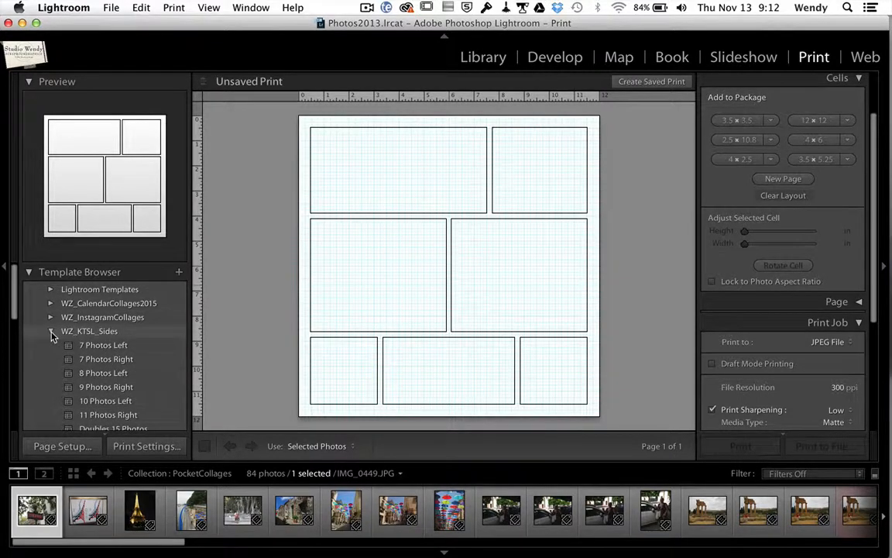
pyautogui.scroll(-2, 108, 350)
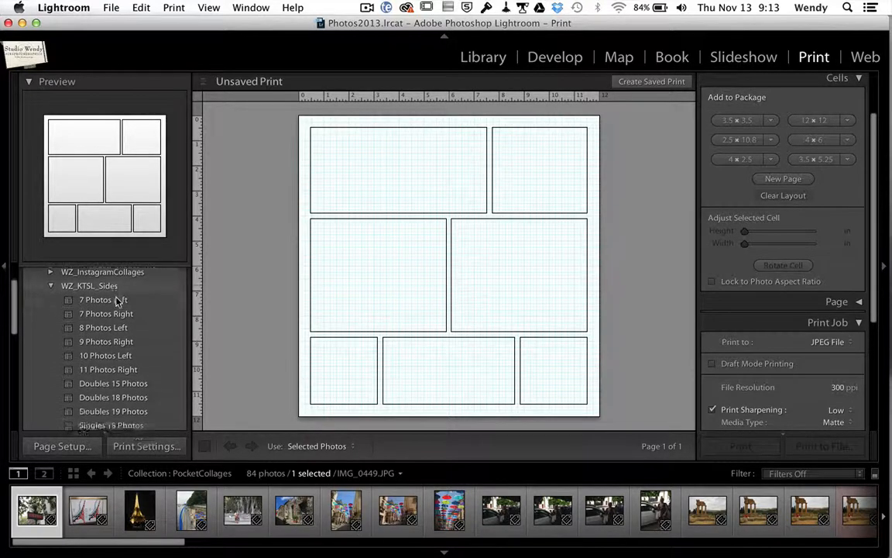
pyautogui.scroll(-1, 112, 298)
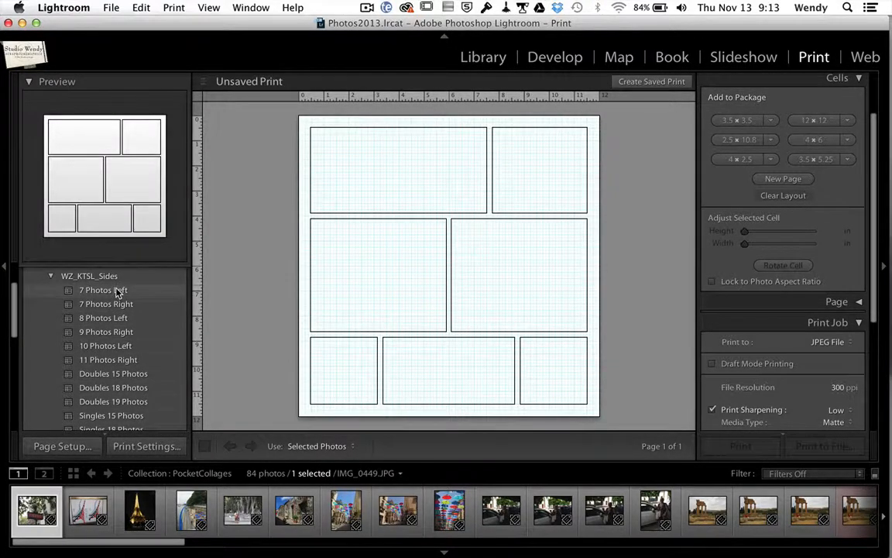
pyautogui.scroll(-5, 116, 292)
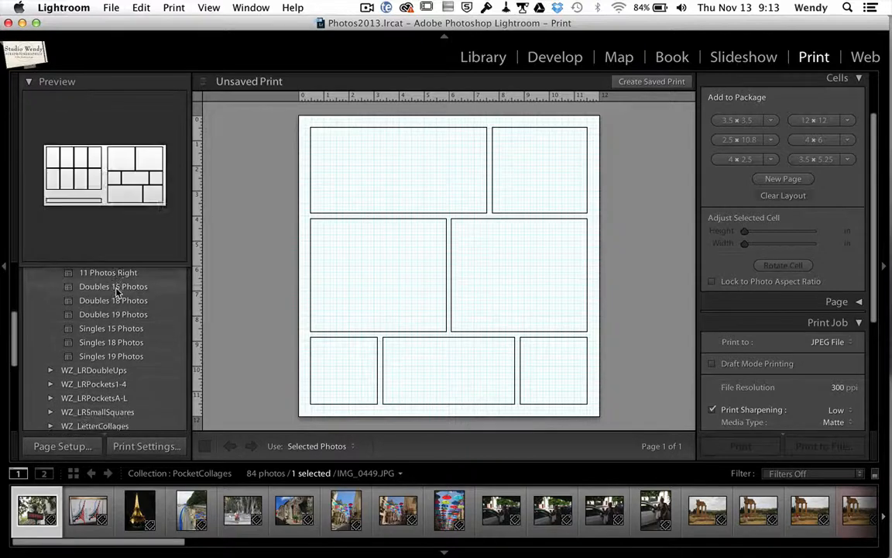
pyautogui.scroll(3, 124, 357)
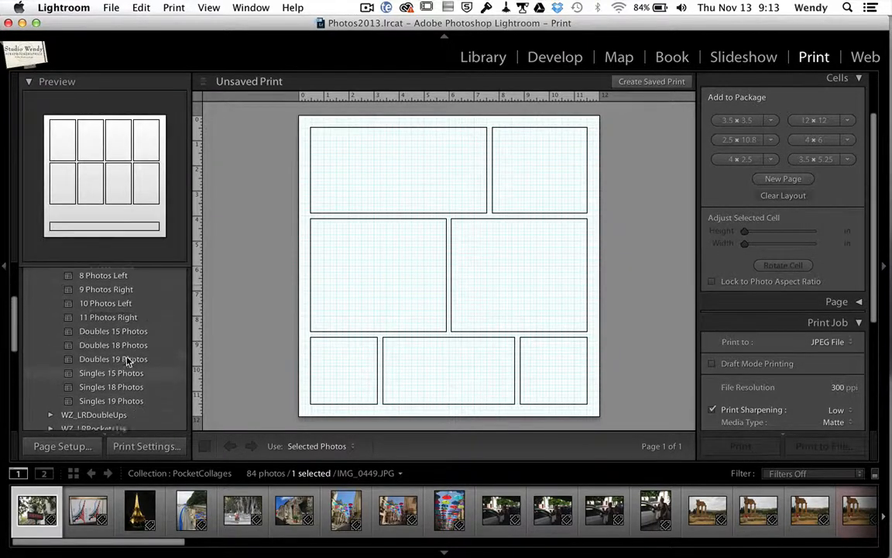
pyautogui.scroll(3, 128, 361)
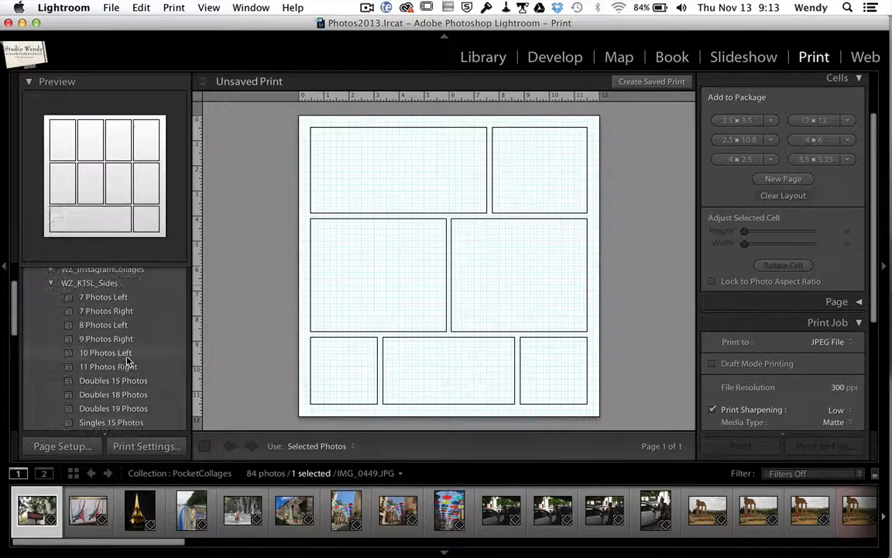
# Preview the single-side page templates in WZ_KTSL_Sides, from 7 Photos Left through 11 Photos Right
pyautogui.click(107, 298)
pyautogui.click(106, 311)
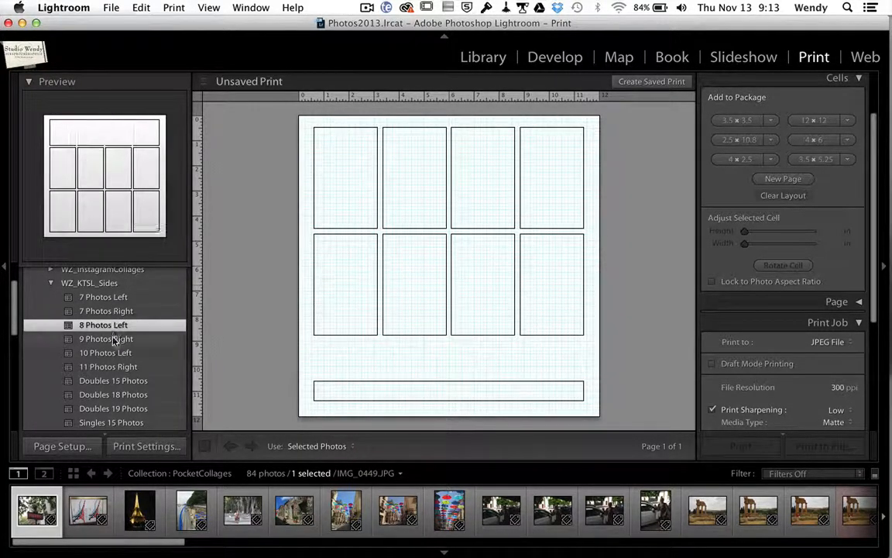
pyautogui.click(114, 339)
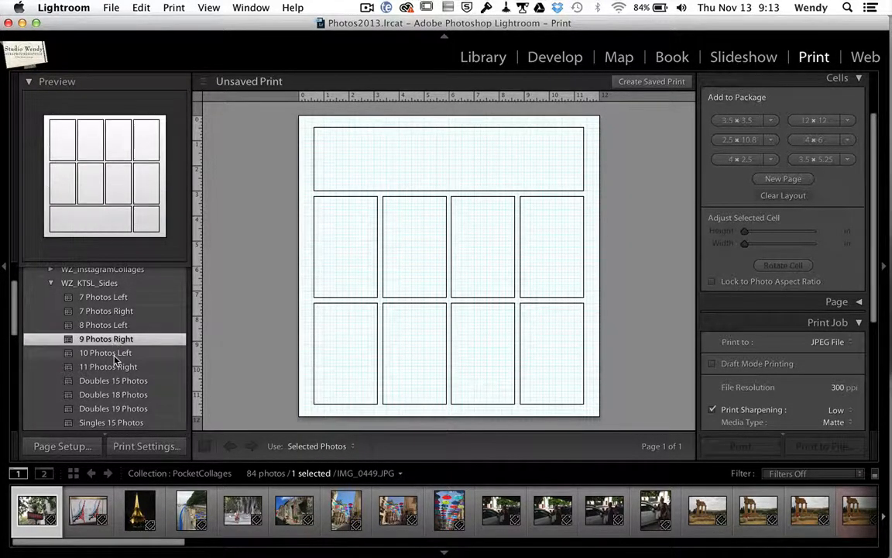
pyautogui.click(114, 354)
pyautogui.click(115, 368)
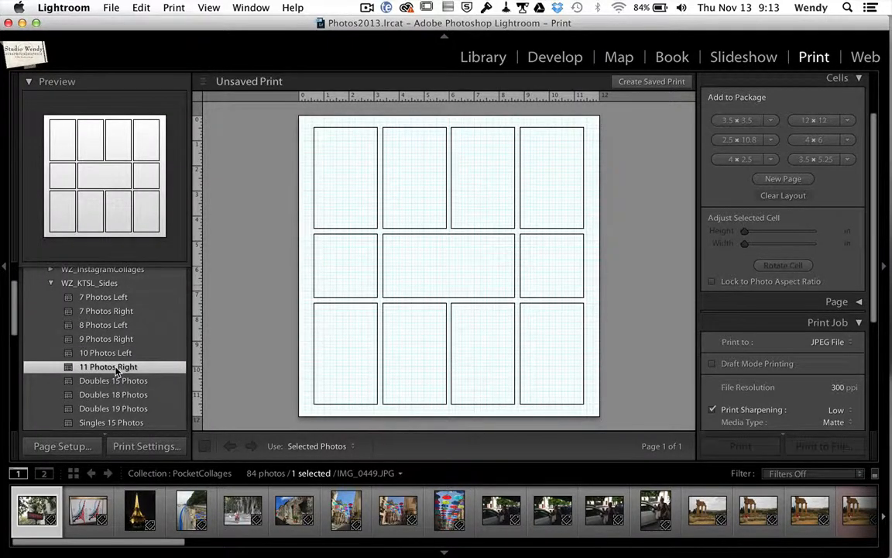
# Preview the Doubles 15, 18 and 19 Photos templates and compare Doubles 15 Photos with Singles 15 Photos
pyautogui.scroll(-3, 115, 370)
pyautogui.scroll(-2, 115, 372)
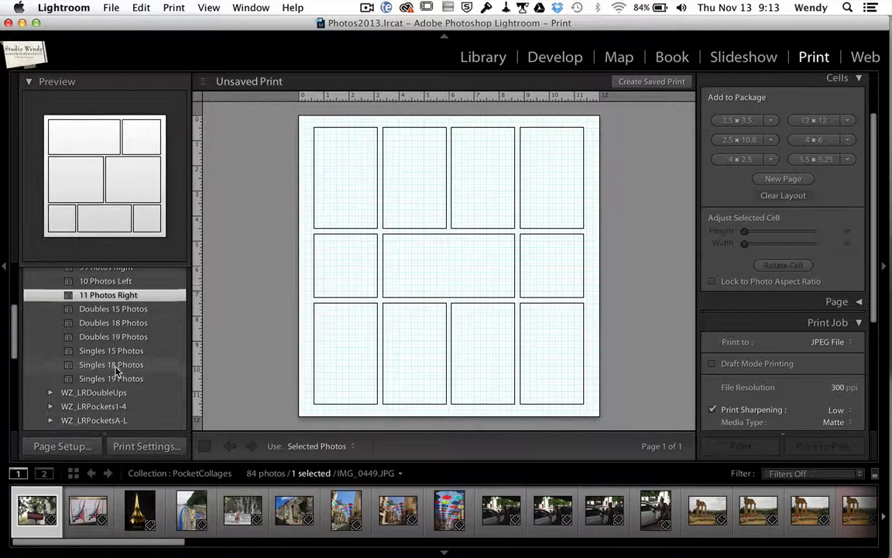
pyautogui.click(115, 309)
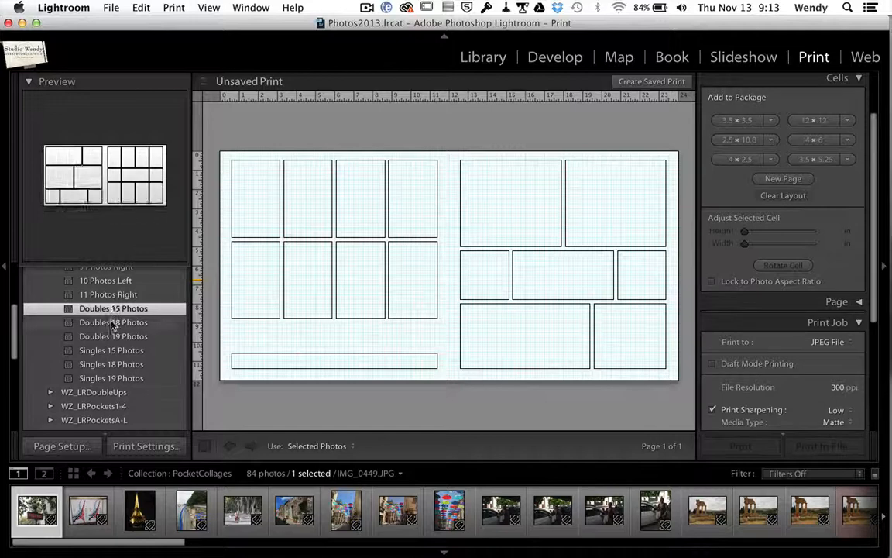
pyautogui.click(112, 324)
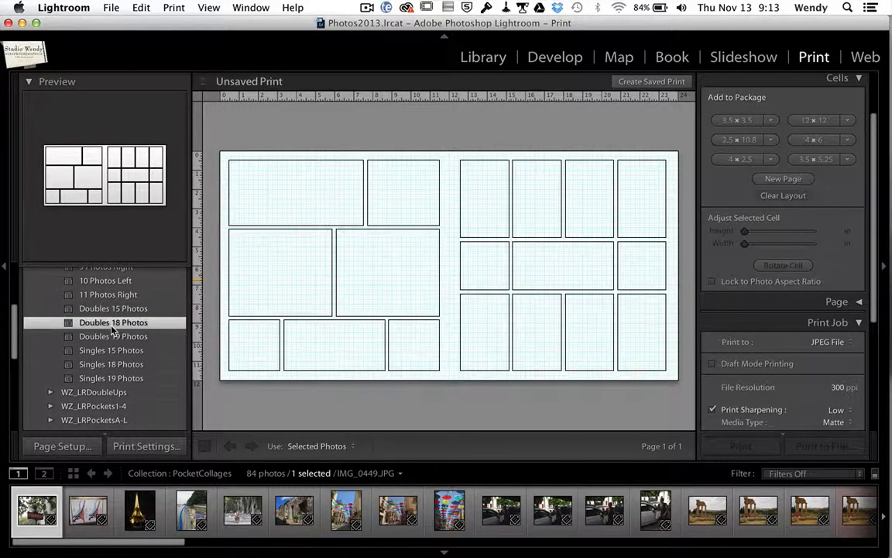
pyautogui.click(120, 339)
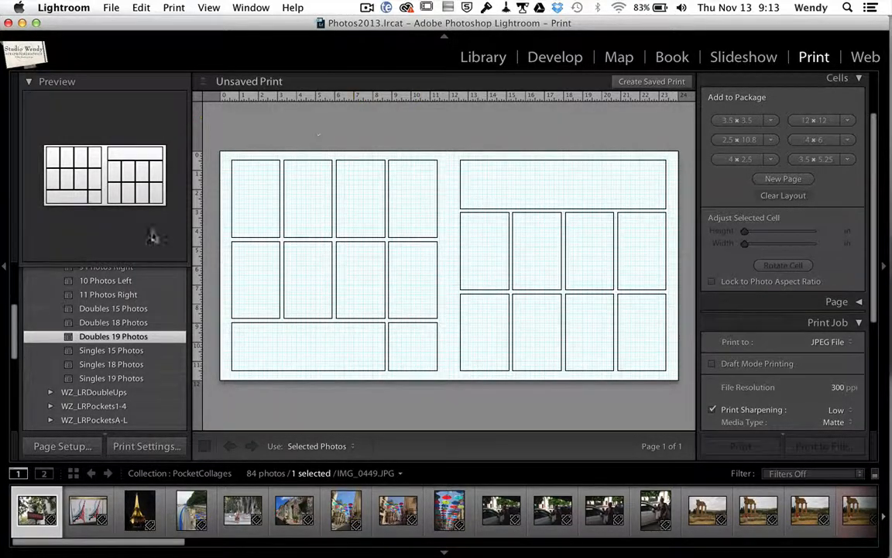
pyautogui.click(128, 355)
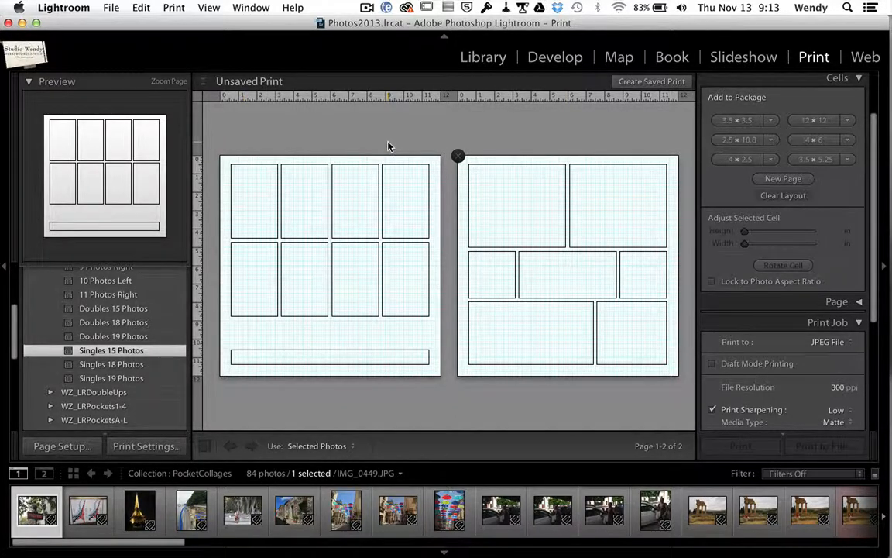
pyautogui.click(110, 309)
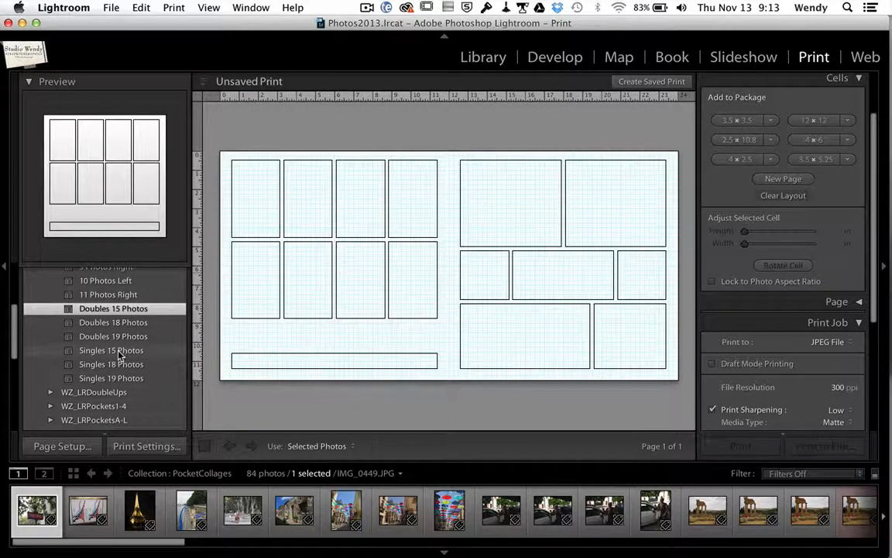
pyautogui.click(119, 352)
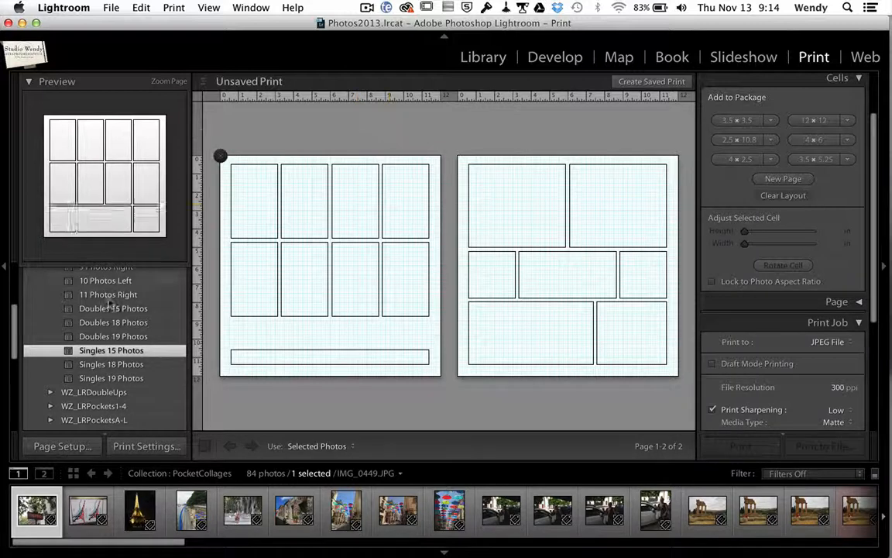
# Apply the 7 Photos Left template and fill its full-page background cell with StudioMix71_SoulSurfer_Ztampf_Paper04.jpg
pyautogui.scroll(5, 108, 322)
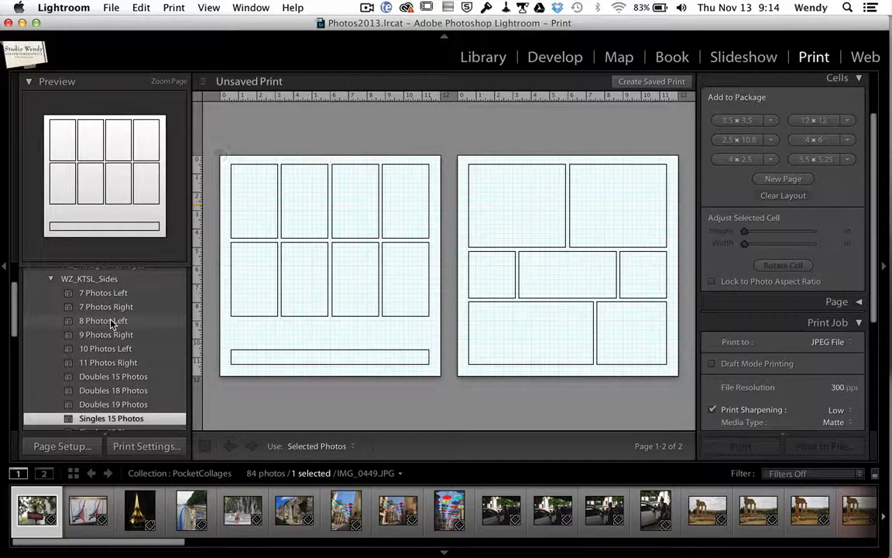
pyautogui.click(113, 295)
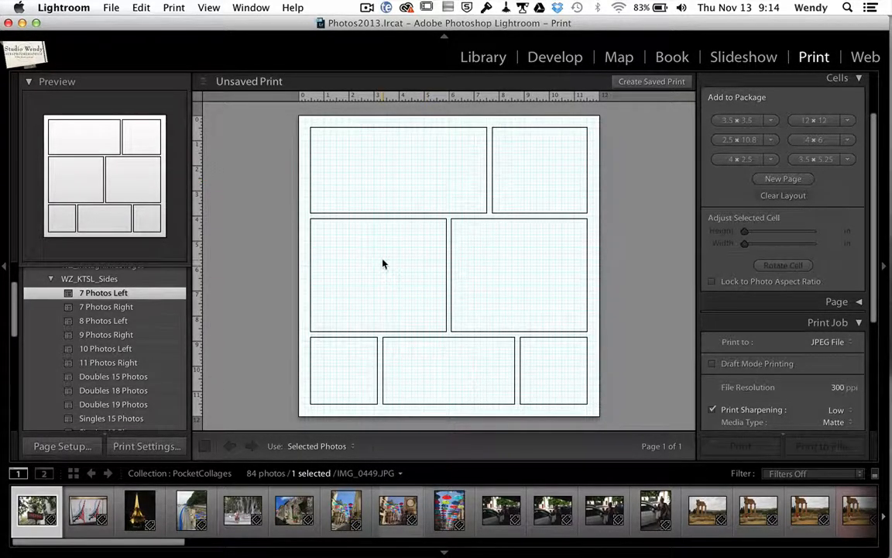
pyautogui.click(317, 542)
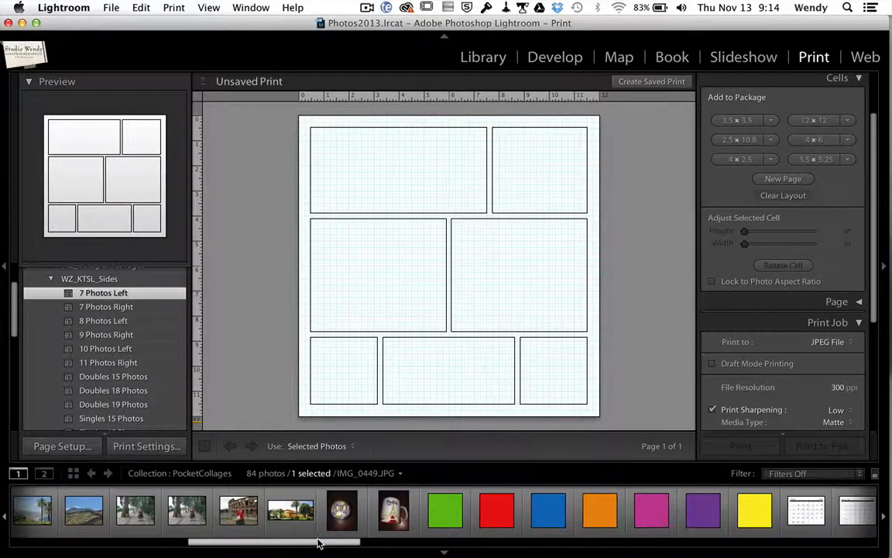
pyautogui.moveTo(317, 542); pyautogui.dragTo(783, 551)
pyautogui.click(333, 523)
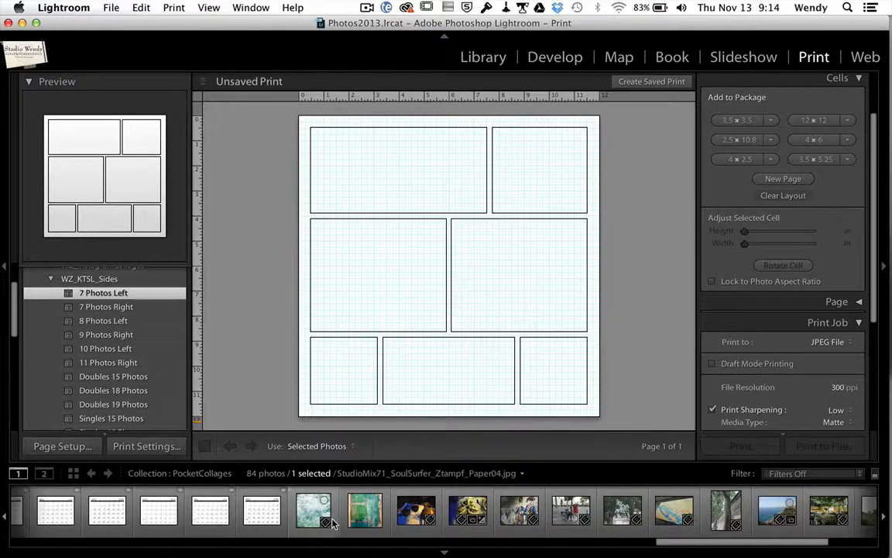
pyautogui.moveTo(307, 513); pyautogui.dragTo(303, 416)
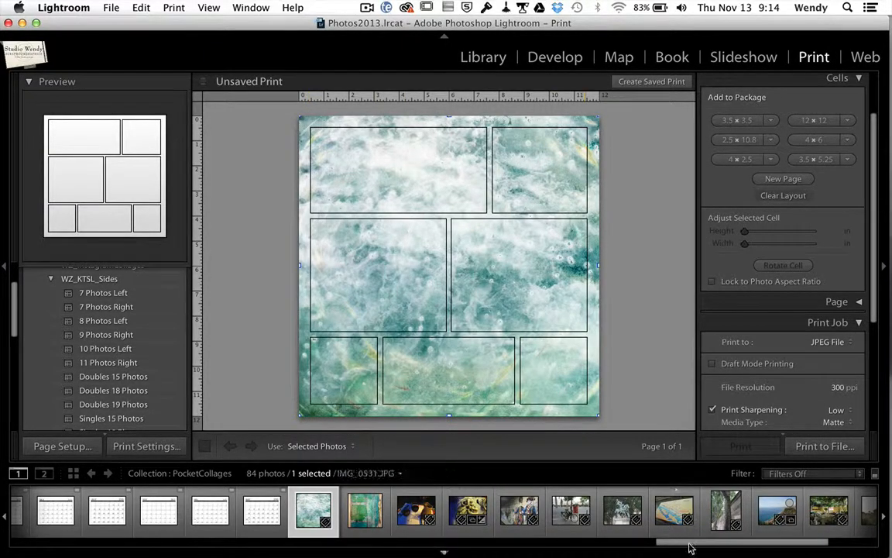
# Place the umbrella street and ruined columns photos in the middle row, and the tree and mountain photos in the bottom row's first two cells
pyautogui.moveTo(687, 542); pyautogui.dragTo(35, 505)
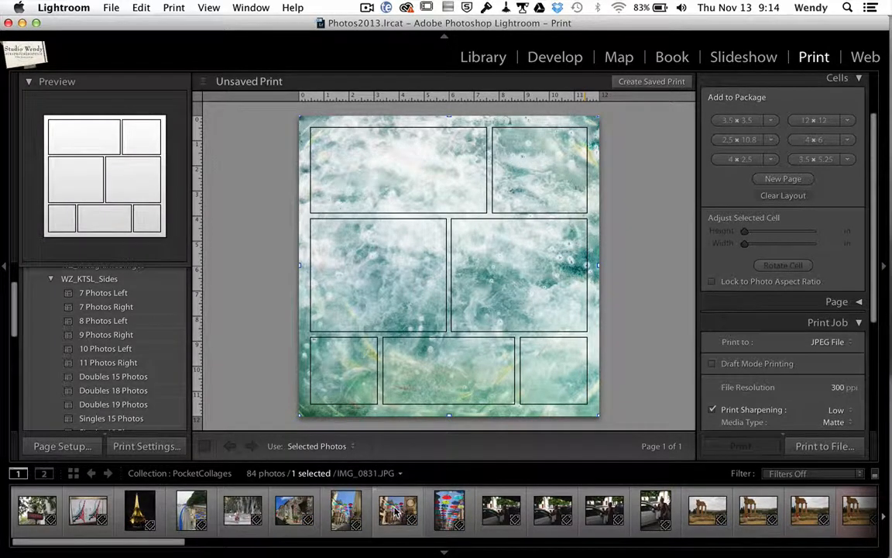
pyautogui.moveTo(397, 507); pyautogui.dragTo(381, 282)
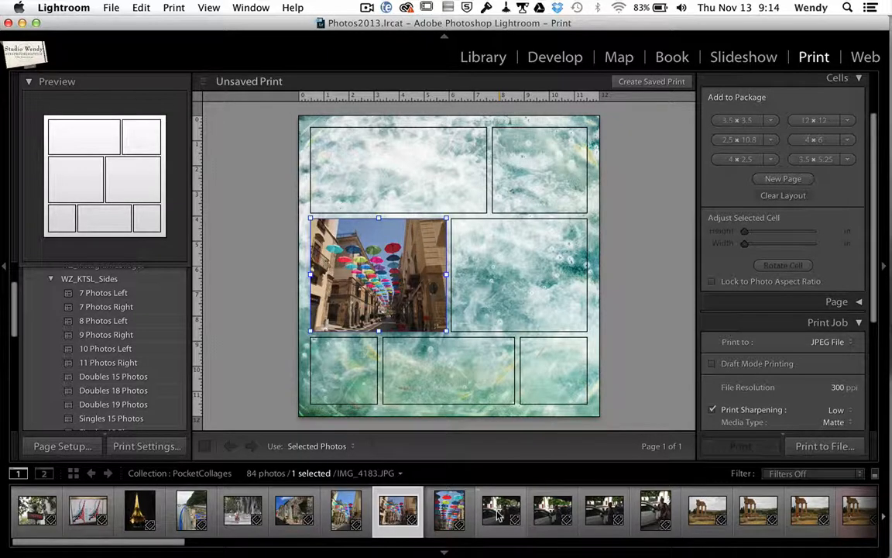
pyautogui.moveTo(707, 509); pyautogui.dragTo(527, 284)
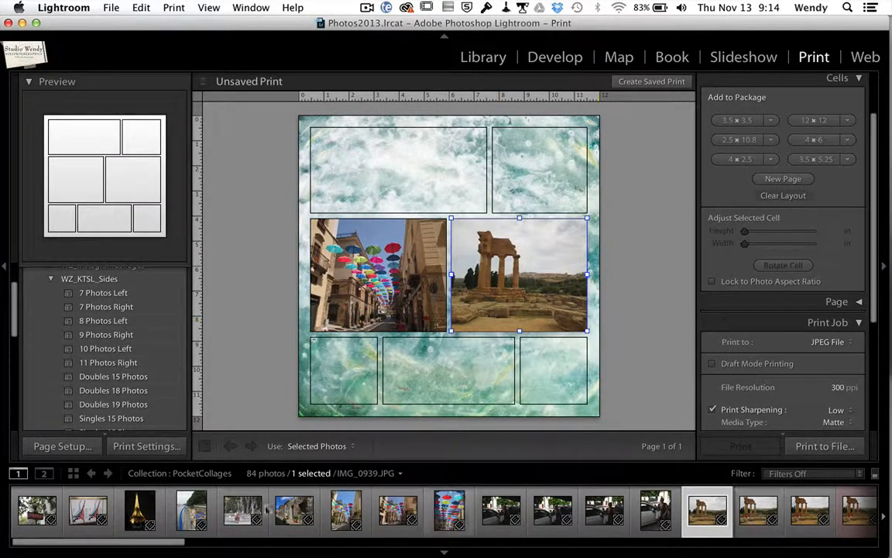
pyautogui.moveTo(240, 516); pyautogui.dragTo(348, 378)
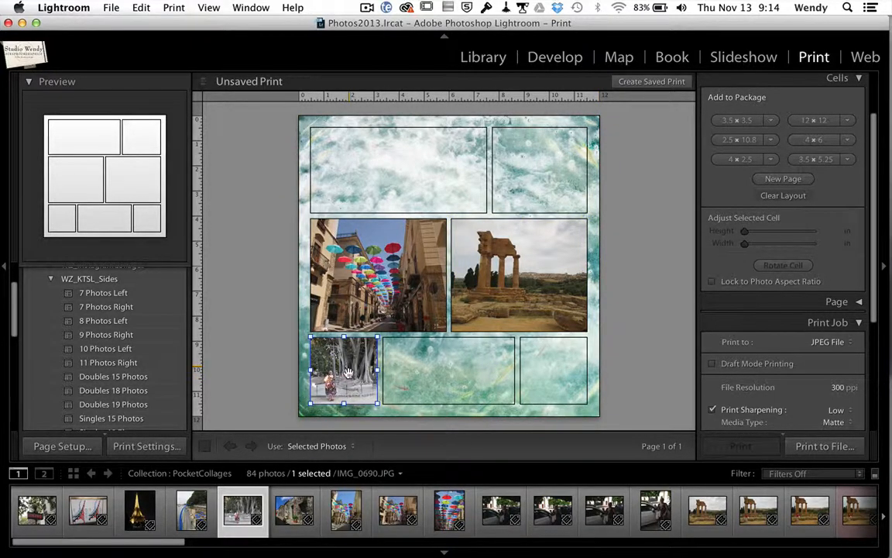
pyautogui.moveTo(188, 515); pyautogui.dragTo(429, 449)
pyautogui.hscroll(10, 653, 517)
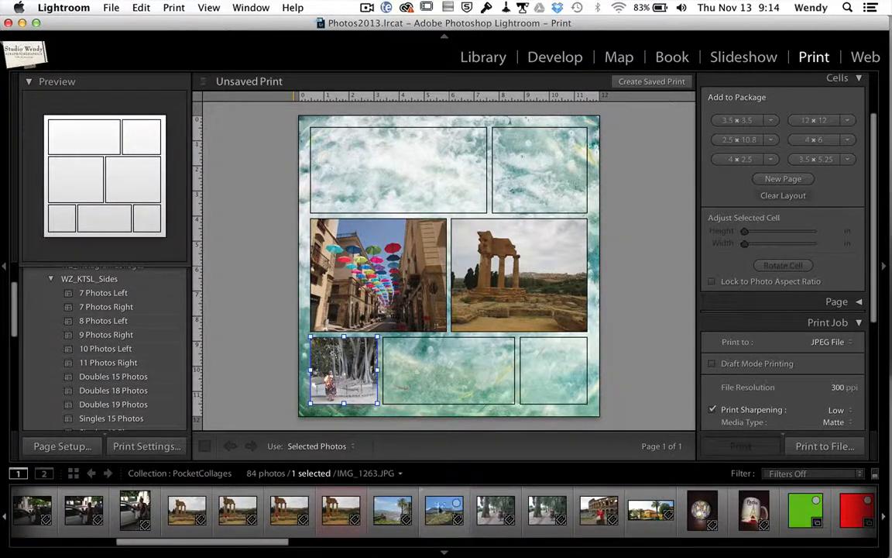
pyautogui.moveTo(442, 511); pyautogui.dragTo(473, 359)
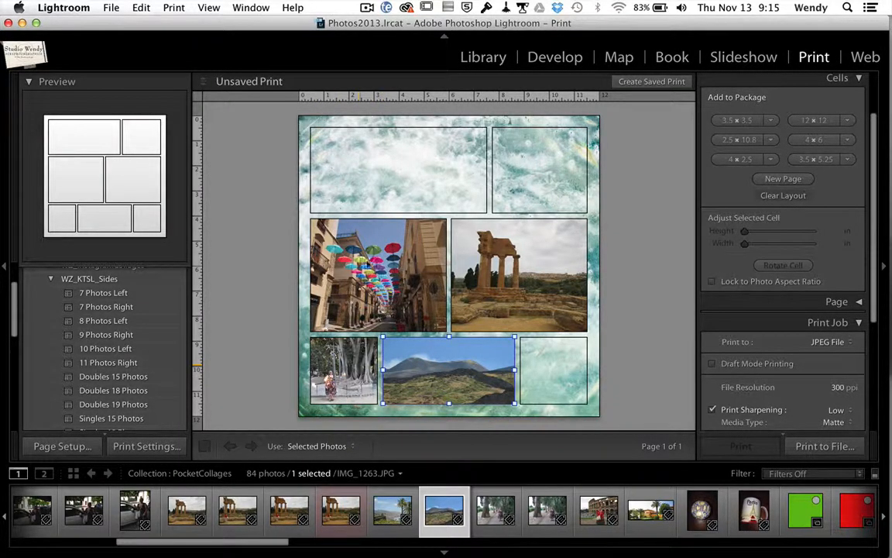
# Shift the umbrella street photo slightly within its middle-row cell
pyautogui.click(335, 239)
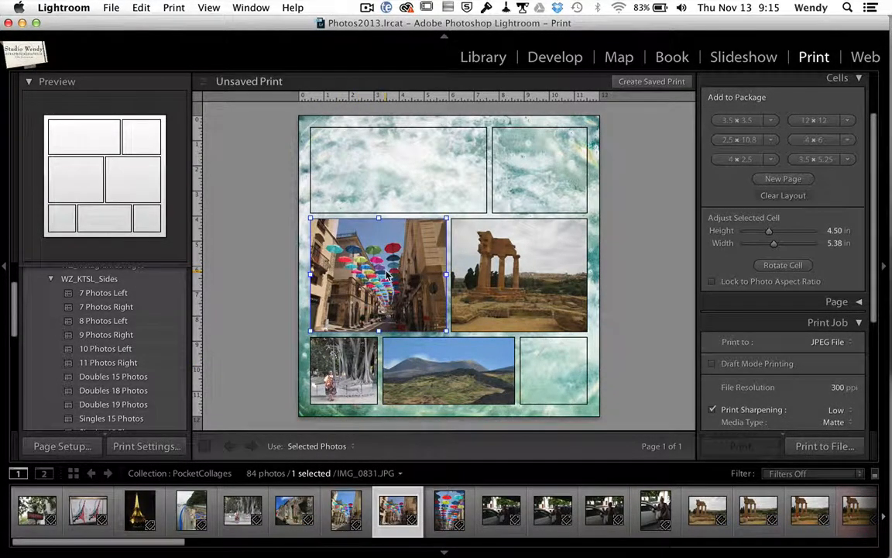
pyautogui.moveTo(367, 254); pyautogui.dragTo(432, 262)
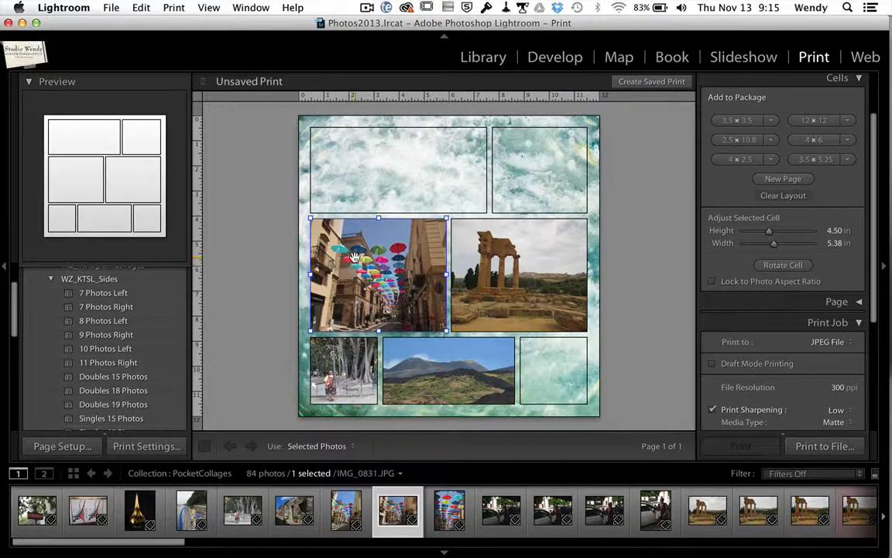
pyautogui.moveTo(385, 258)
pyautogui.mouseDown()
pyautogui.moveTo(324, 267)
pyautogui.moveTo(383, 254)
pyautogui.mouseUp()
# Try a tighter crop of the umbrella street photo in the Develop module, keeping the original aspect, and return to the Print layout
pyautogui.click(555, 59)
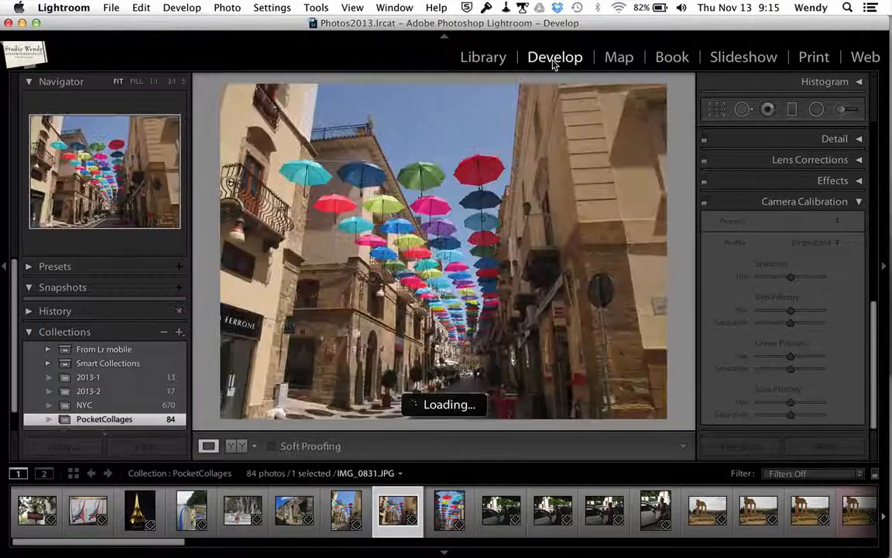
pyautogui.click(718, 110)
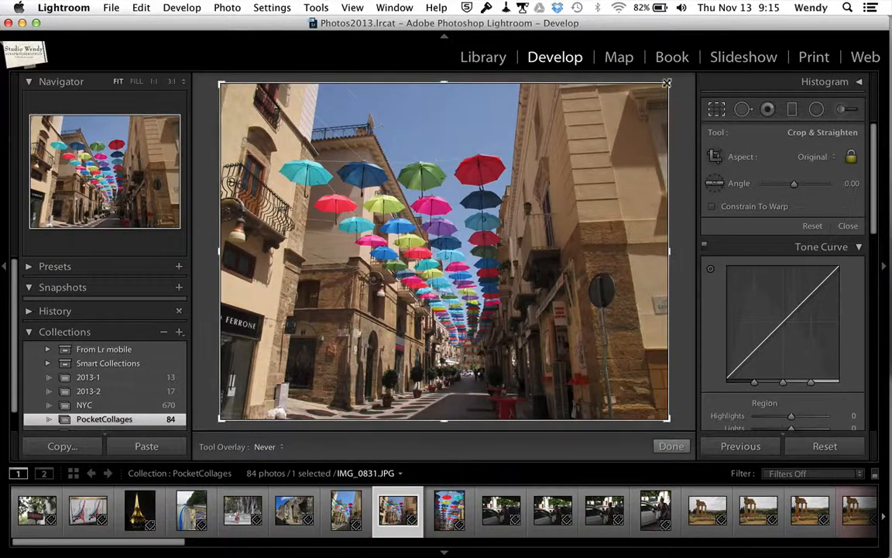
pyautogui.moveTo(667, 83); pyautogui.dragTo(682, 42)
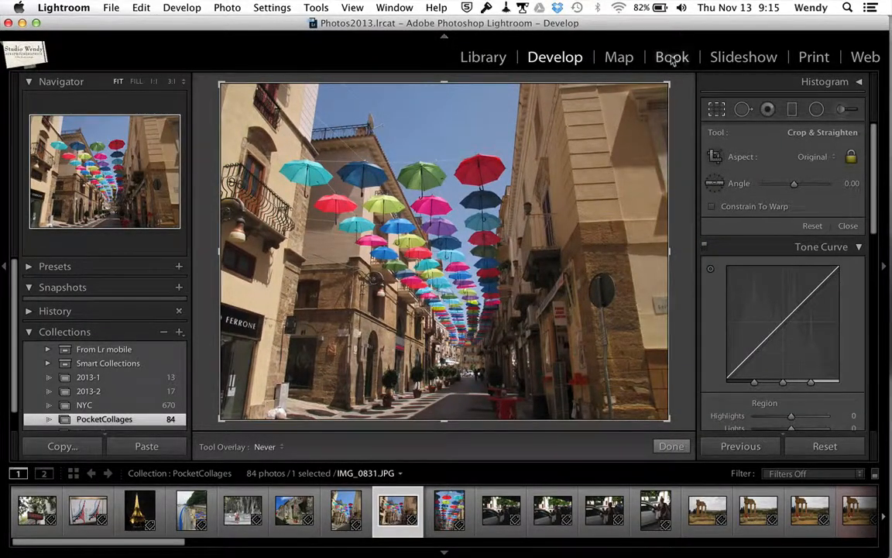
pyautogui.moveTo(671, 83); pyautogui.dragTo(642, 89)
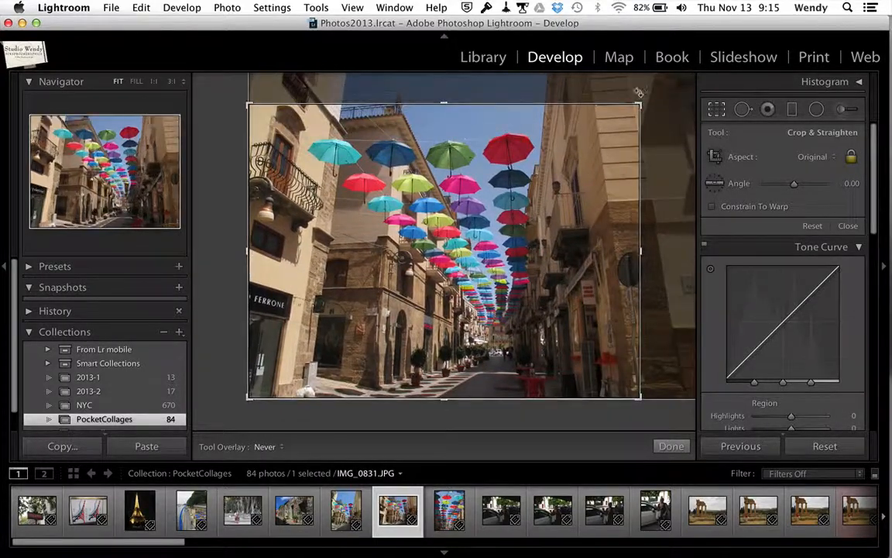
pyautogui.click(814, 58)
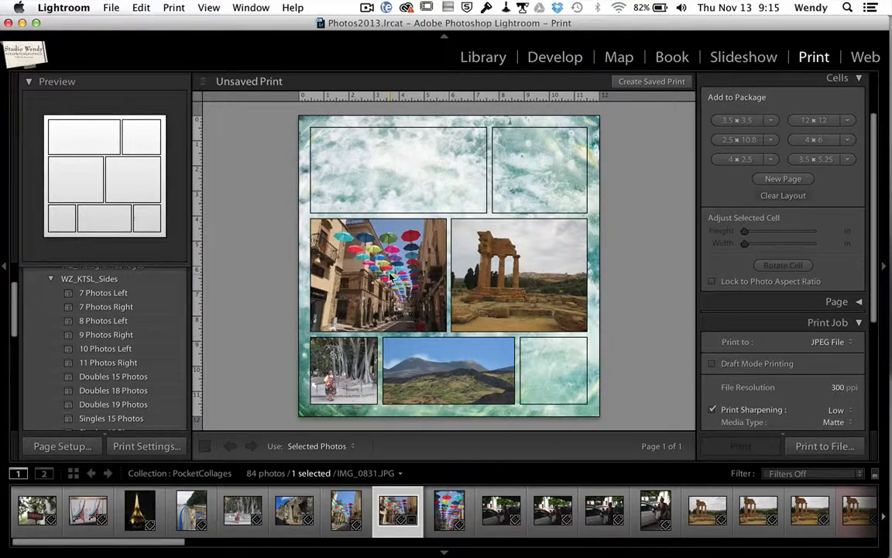
# Undo the crop of the umbrella street photo and the module changes to get back to the Print layout
pyautogui.press('super+z')
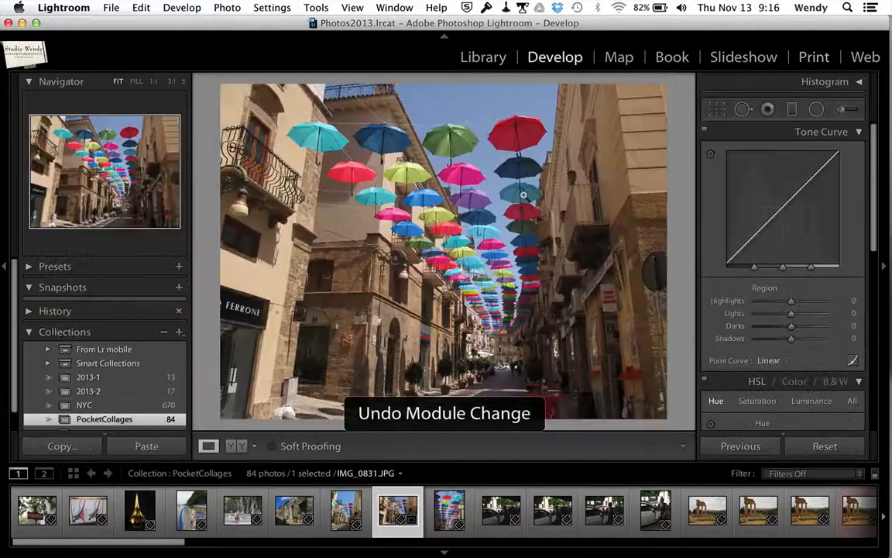
pyautogui.press('super+z')
pyautogui.press('super+z')
pyautogui.press('super+z')
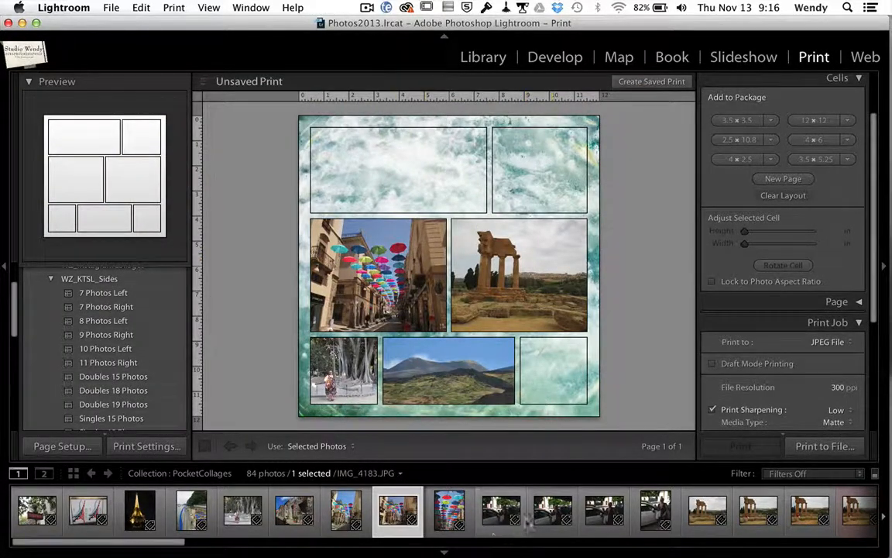
# Fill the remaining cells with the bicycle photo at the bottom and the coastline and temple photos on top, repositioning the temple within its cell
pyautogui.hscroll(15, 551, 513)
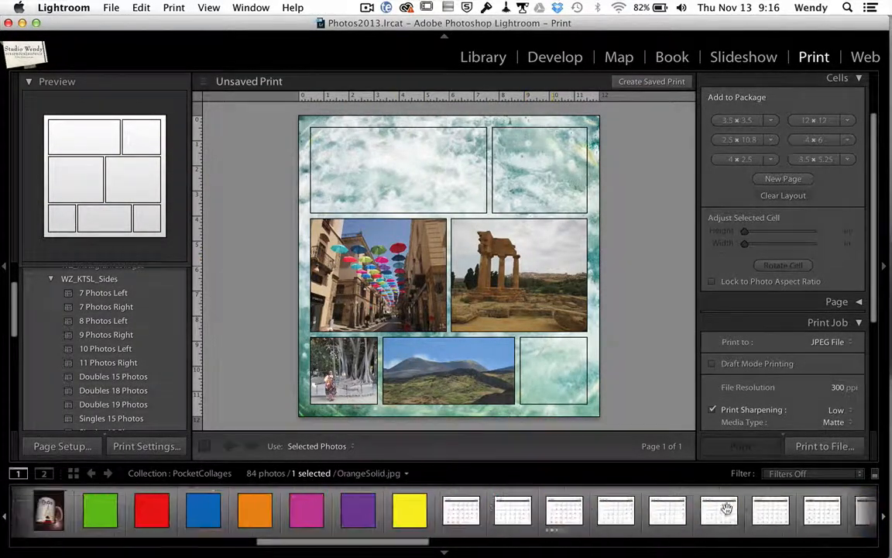
pyautogui.hscroll(15, 729, 511)
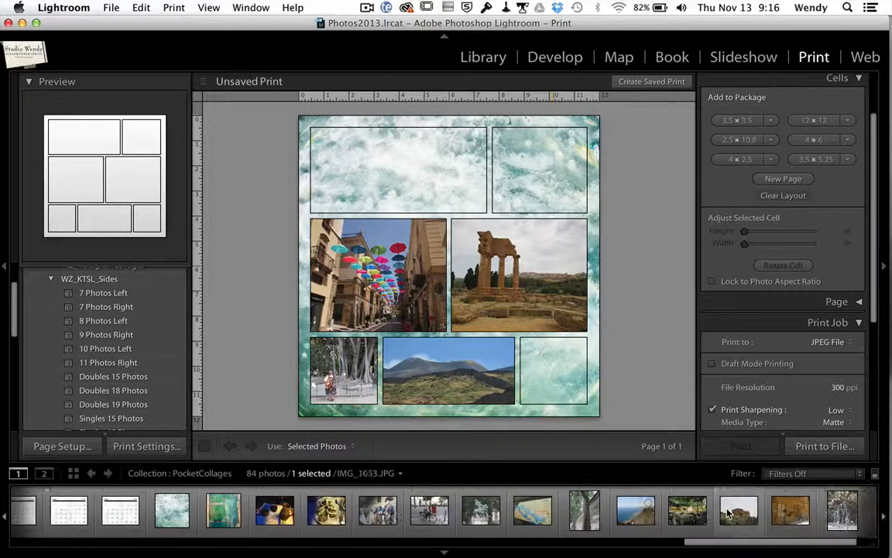
pyautogui.moveTo(378, 509); pyautogui.dragTo(546, 370)
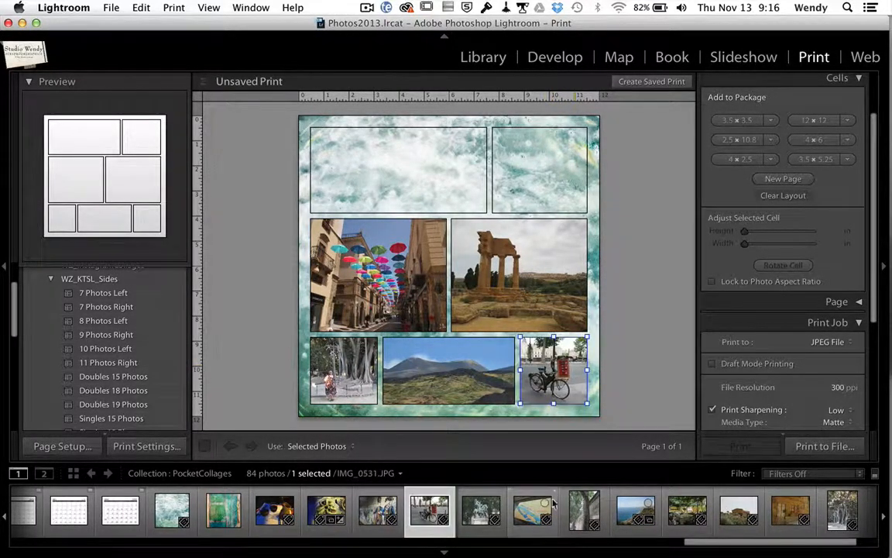
pyautogui.moveTo(635, 509); pyautogui.dragTo(448, 175)
pyautogui.moveTo(739, 510); pyautogui.dragTo(547, 170)
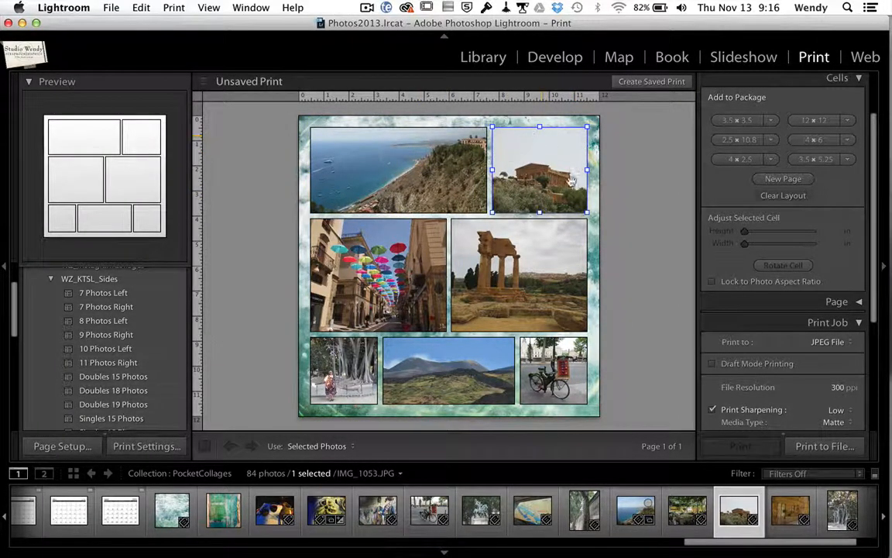
pyautogui.moveTo(557, 179); pyautogui.dragTo(572, 159)
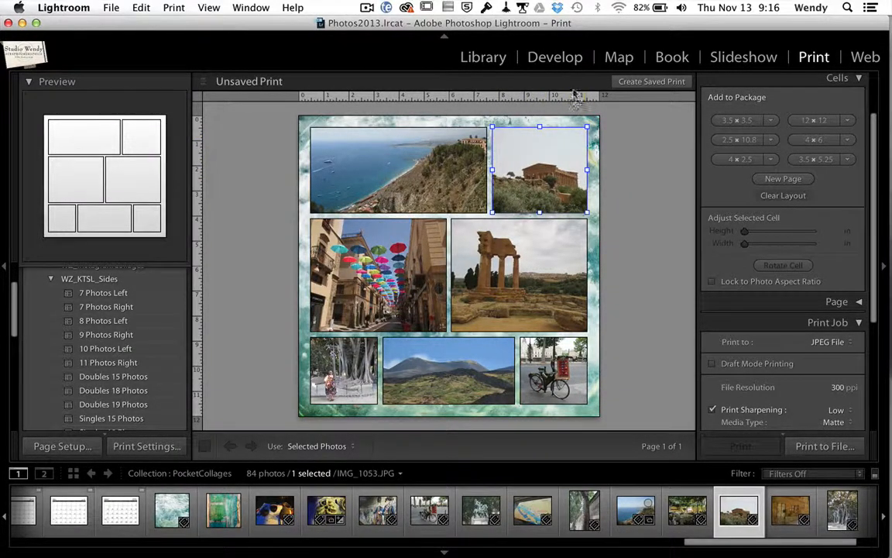
# Crop sky off the upper edge of the temple photo in the Develop module with the aspect ratio unlocked, and return to the Print layout
pyautogui.click(555, 57)
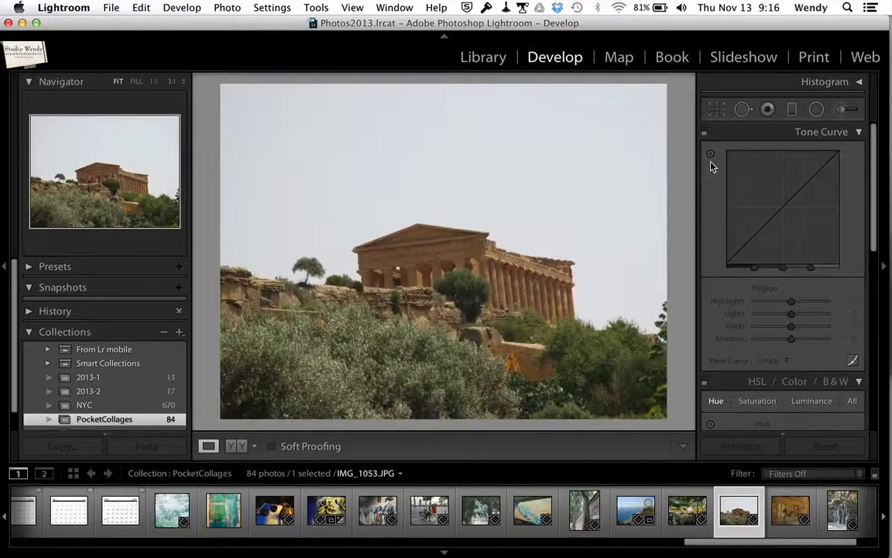
pyautogui.click(716, 109)
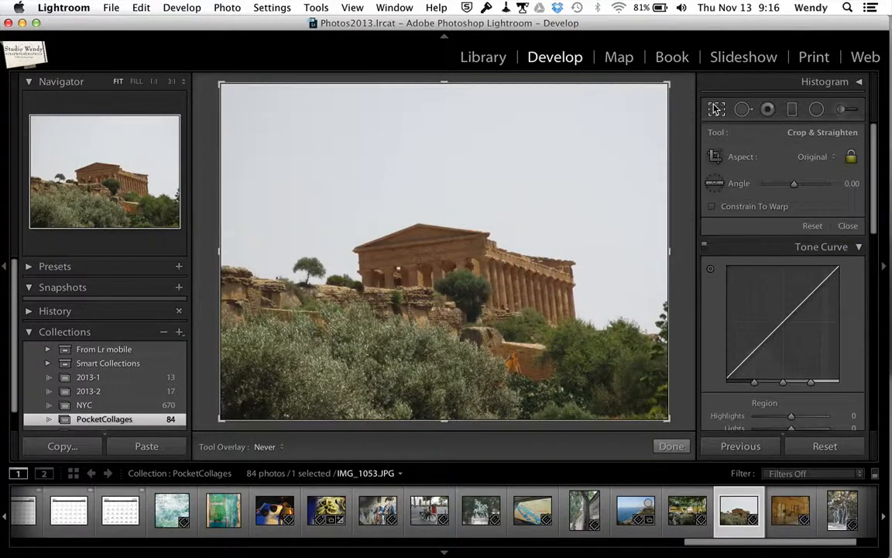
pyautogui.click(851, 157)
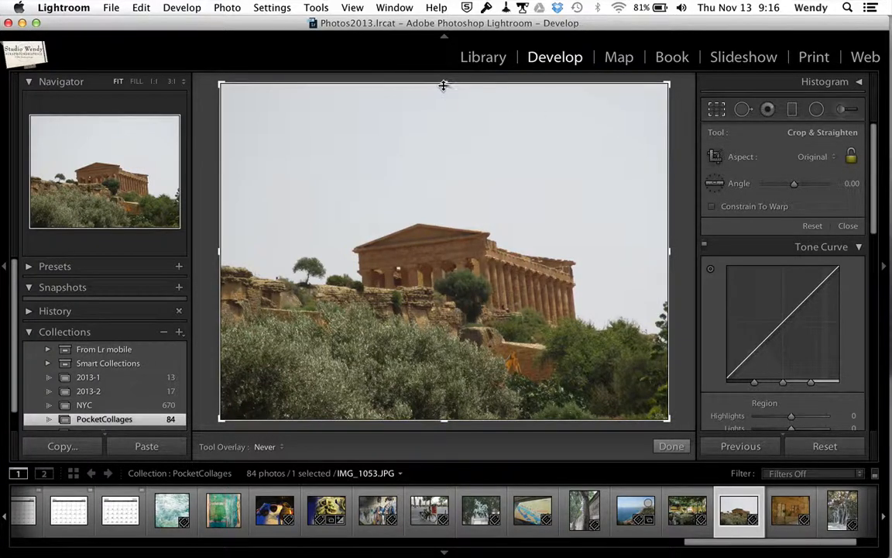
pyautogui.moveTo(443, 86); pyautogui.dragTo(449, 126)
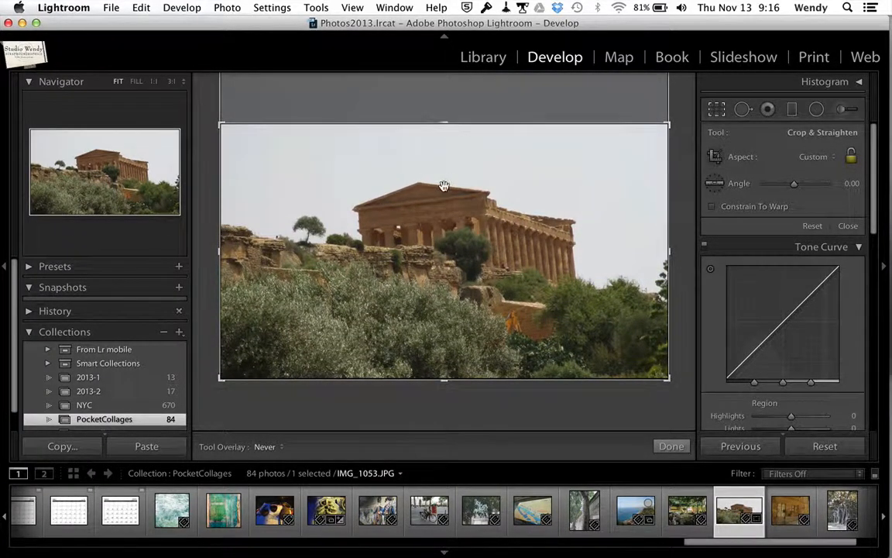
pyautogui.click(814, 59)
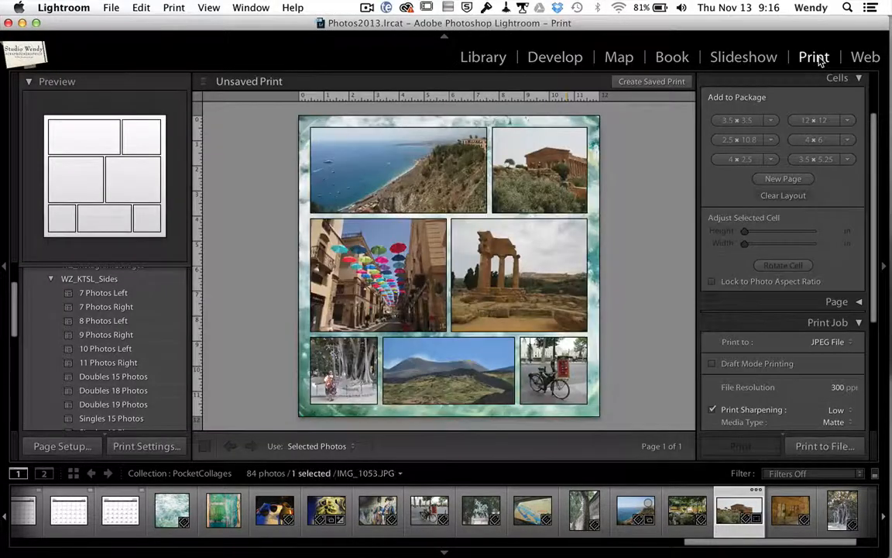
# Reposition the cropped temple photo within its top-row cell so the whole temple fits, and deselect the cell
pyautogui.moveTo(547, 166); pyautogui.dragTo(524, 166)
pyautogui.moveTo(464, 169); pyautogui.dragTo(528, 165)
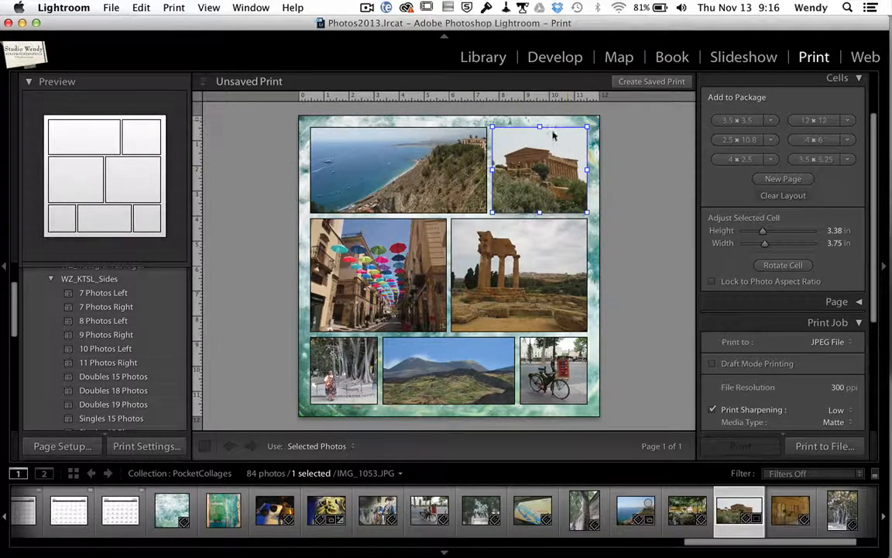
pyautogui.click(629, 237)
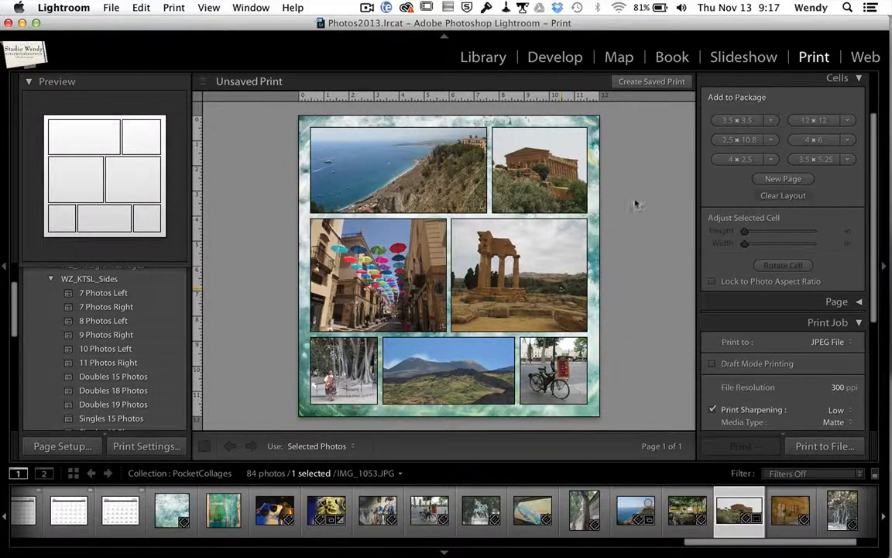
# Export the finished collage page as the JPEG file Sicily1 in the TUTORIALSUPPLIES folder
pyautogui.click(826, 445)
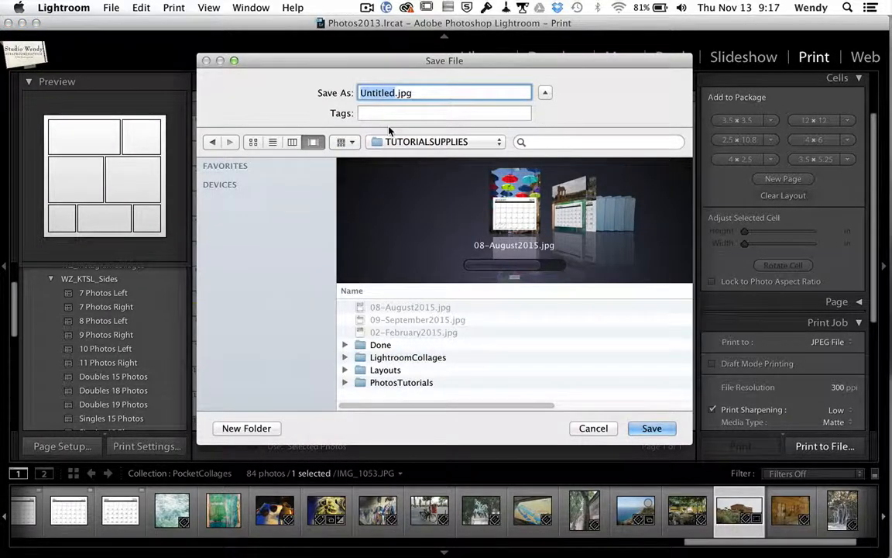
pyautogui.write('Sici')
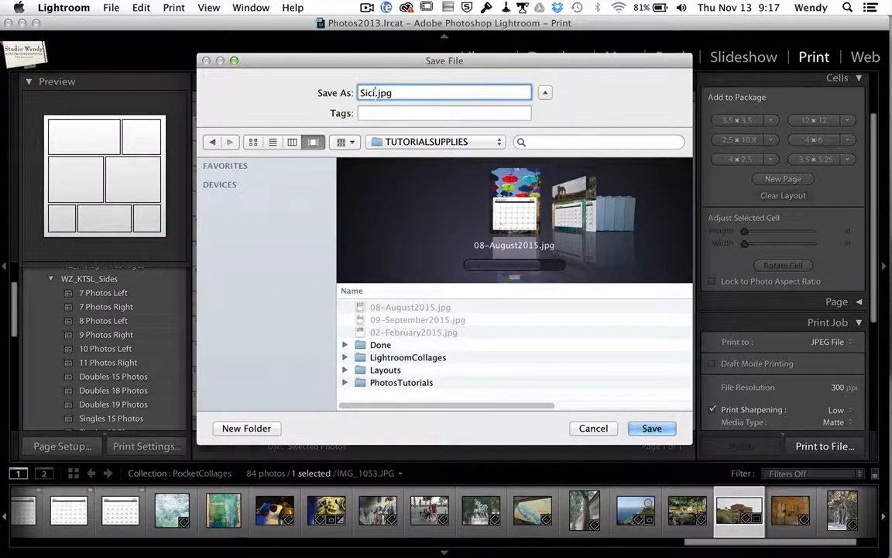
pyautogui.write('ly1')
pyautogui.click(655, 428)
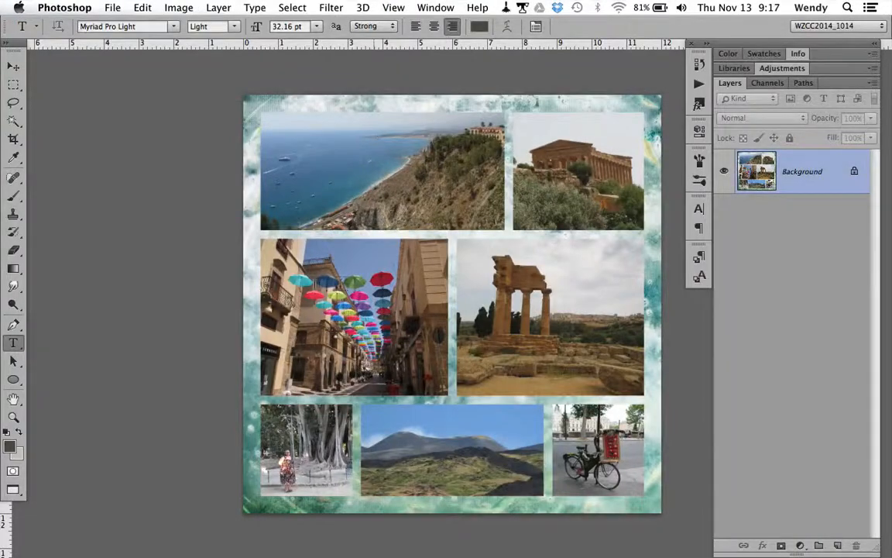
# Start opening a file and go to the Overlays folder inside WZ_KTSL_LRSides
pyautogui.hscroll(5, 313, 284)
pyautogui.scroll(-2, 314, 285)
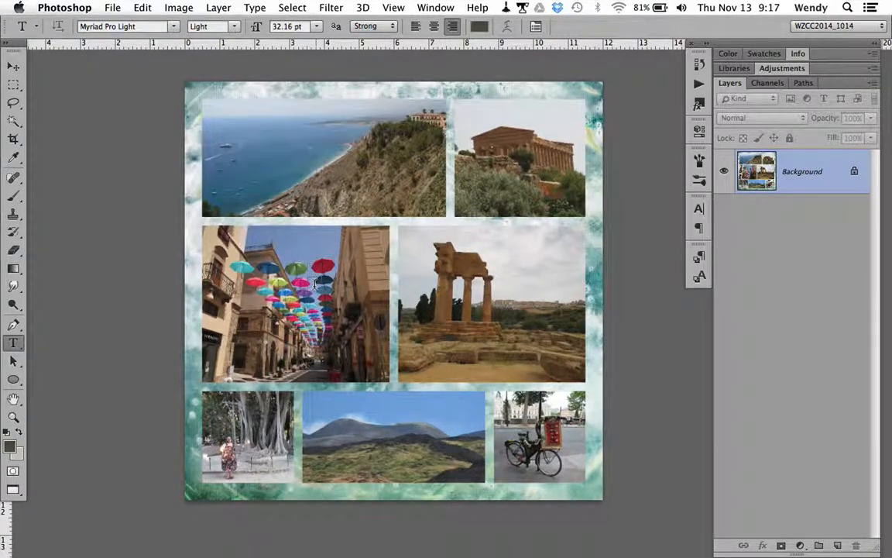
pyautogui.hscroll(5, 313, 284)
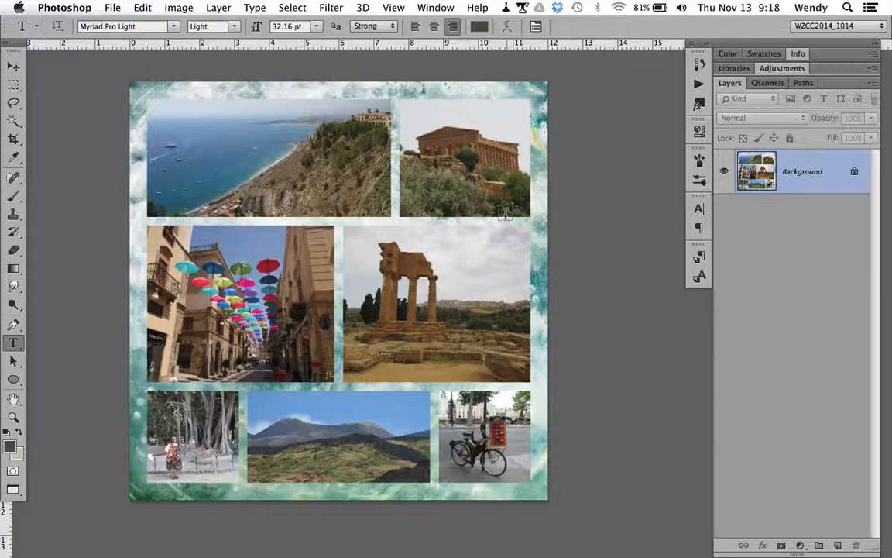
pyautogui.press('super+o')
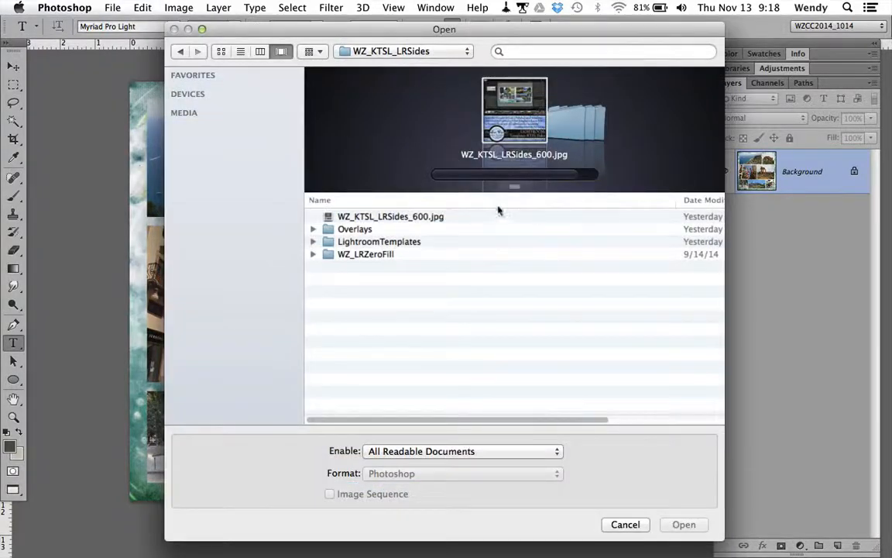
pyautogui.doubleClick(368, 233)
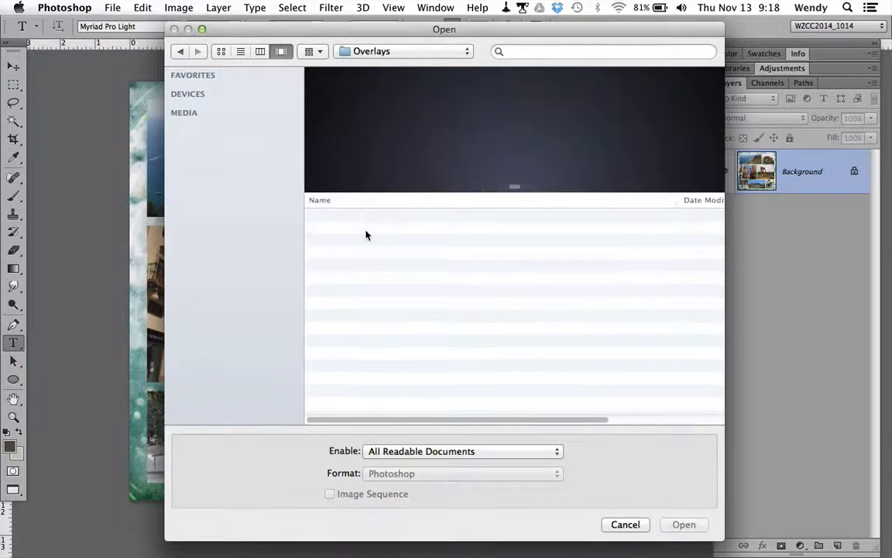
# Preview the Singles, Doubles and single-page overlay files in the Overlays folder one after another
pyautogui.click(412, 218)
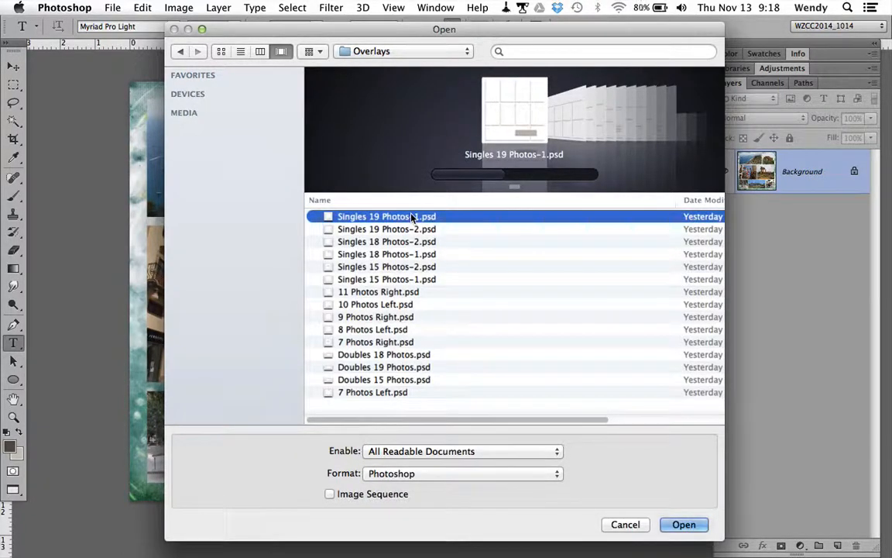
pyautogui.press('Down')
pyautogui.press('Down')
pyautogui.press('Down')
pyautogui.press('Down')
pyautogui.press('Down')
pyautogui.press('Down')
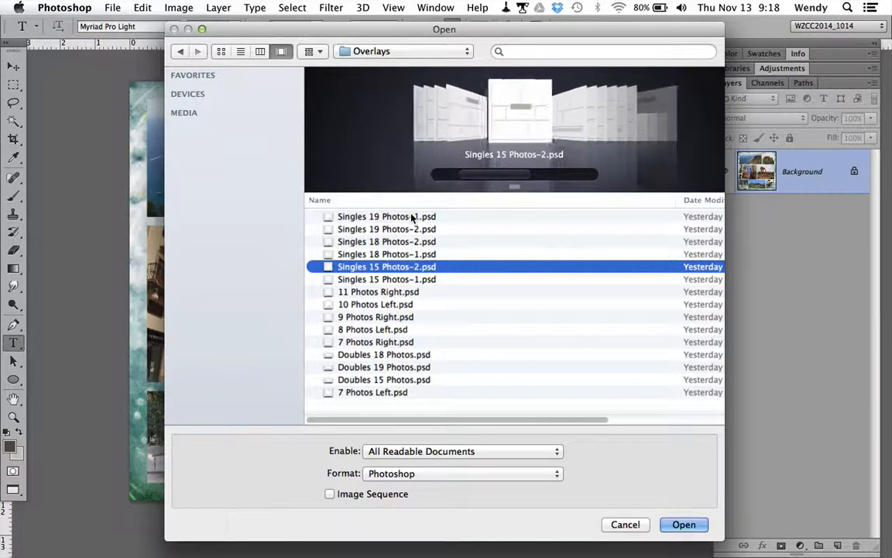
pyautogui.press('Down')
pyautogui.press('Down')
pyautogui.press('Down')
pyautogui.press('Down')
pyautogui.press('Down')
pyautogui.press('Down')
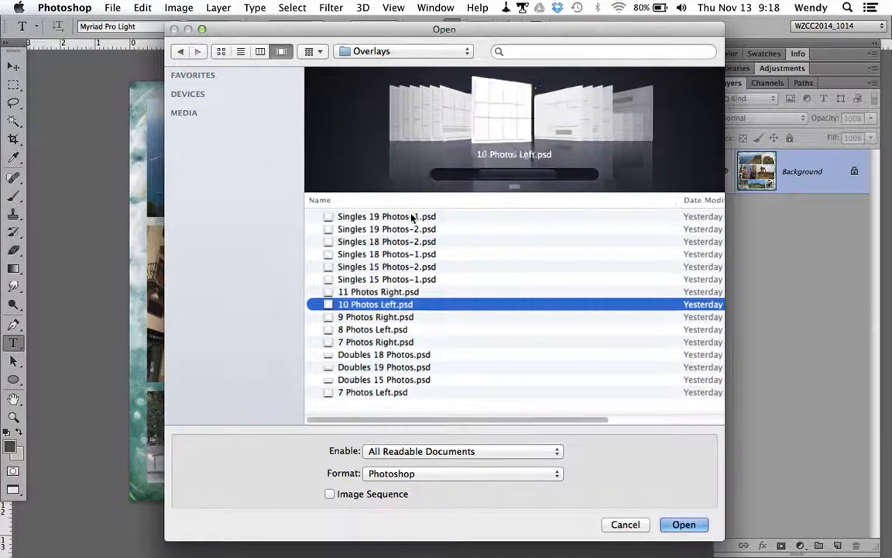
pyautogui.press('Down')
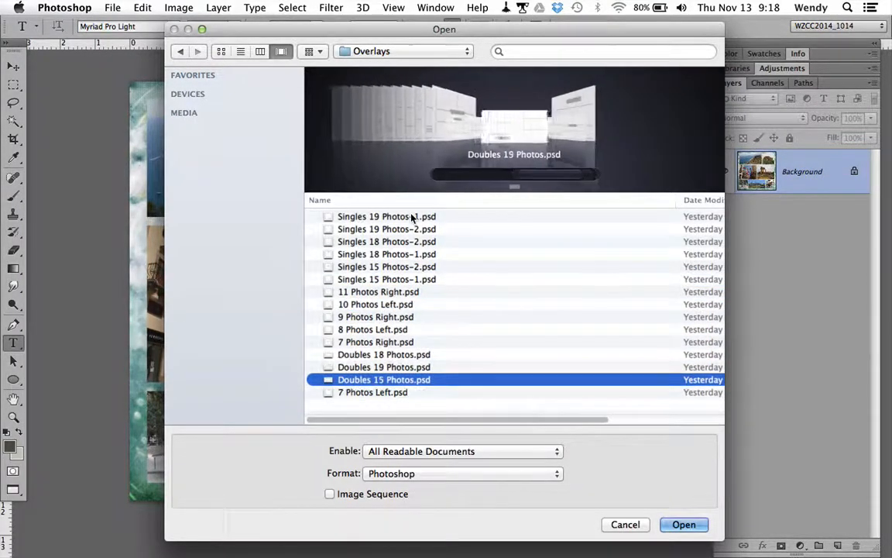
pyautogui.press('Up')
pyautogui.press('Up')
pyautogui.press('Up')
pyautogui.press('Down')
pyautogui.press('Down')
pyautogui.press('Down')
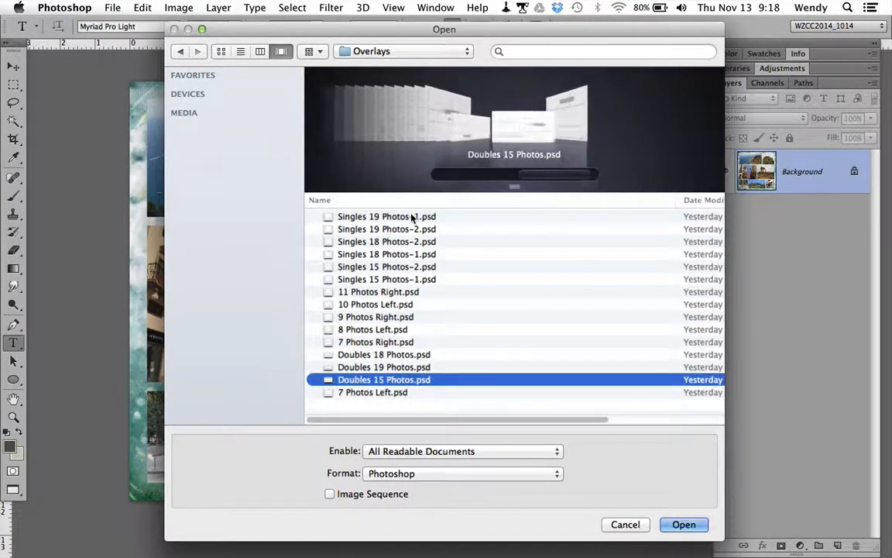
pyautogui.press('Up')
pyautogui.press('Up')
# Open the overlay file 7 Photos Left.psd
pyautogui.press('Down')
pyautogui.press('Down')
pyautogui.press('Down')
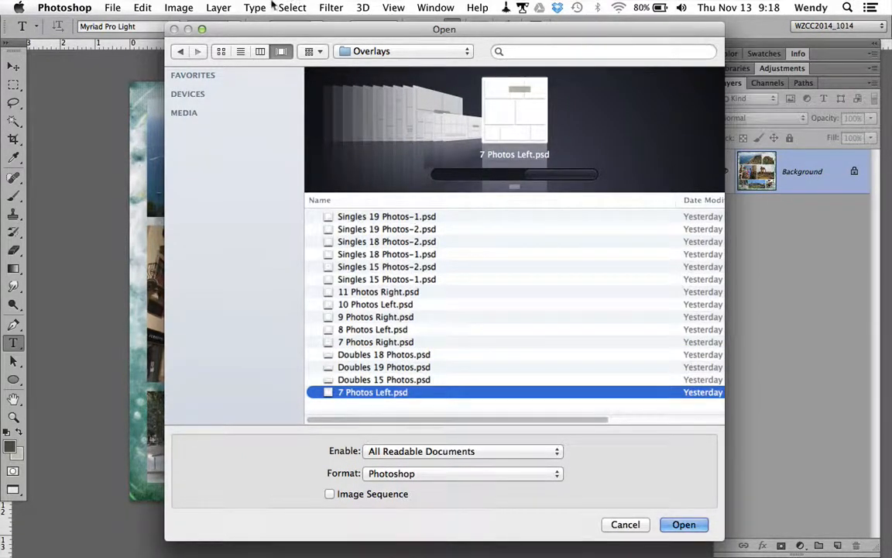
pyautogui.moveTo(237, 29); pyautogui.dragTo(211, 24)
pyautogui.click(690, 520)
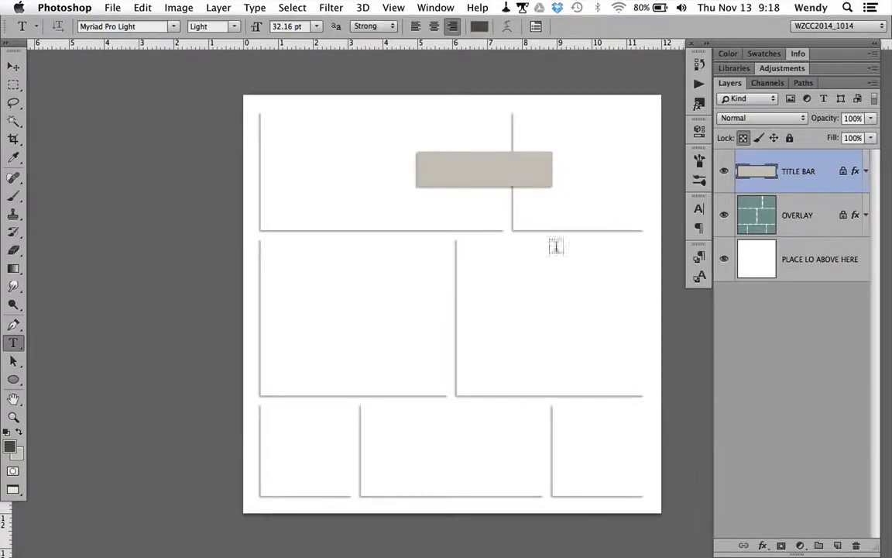
# Examine the template's PLACE LO ABOVE HERE, OVERLAY and TITLE BAR layers one by one
pyautogui.click(812, 260)
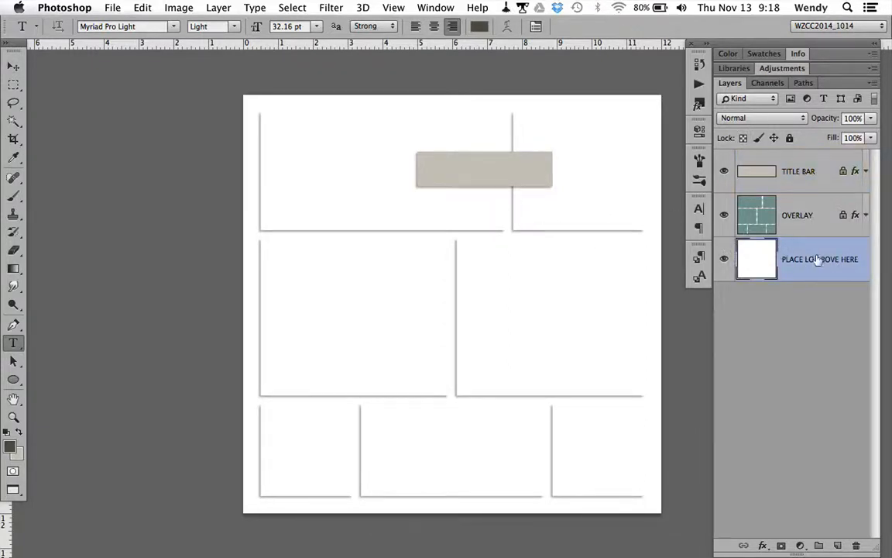
pyautogui.click(808, 202)
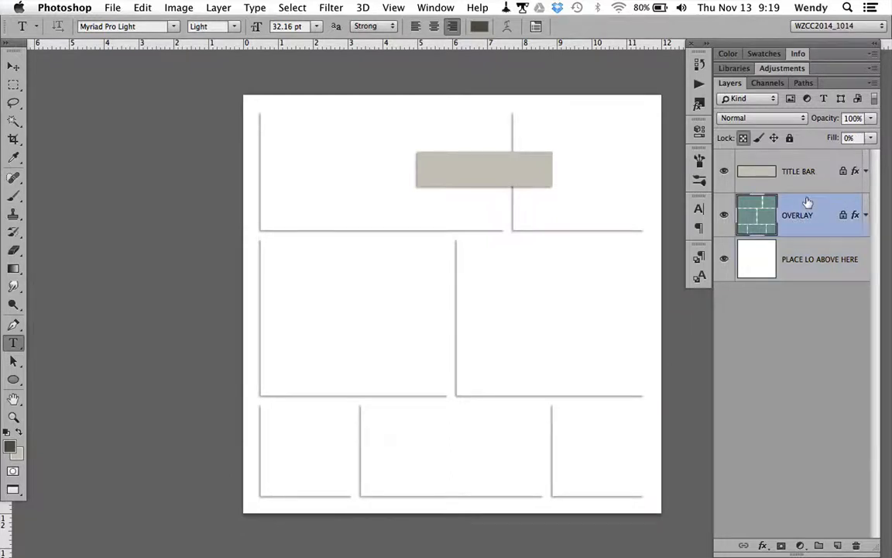
pyautogui.click(805, 165)
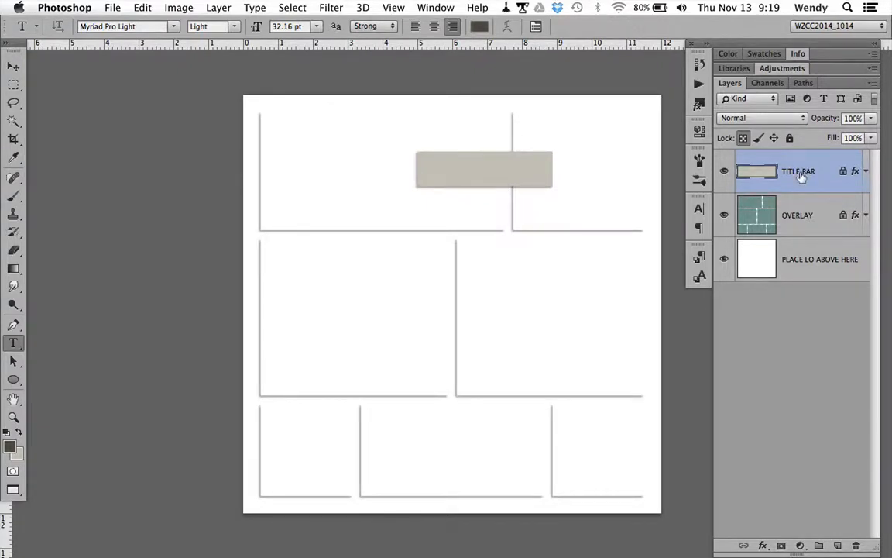
# Copy the entire Sicily1.jpg collage and paste it into 7 Photos Left.psd directly above the PLACE LO ABOVE HERE layer
pyautogui.click(447, 6)
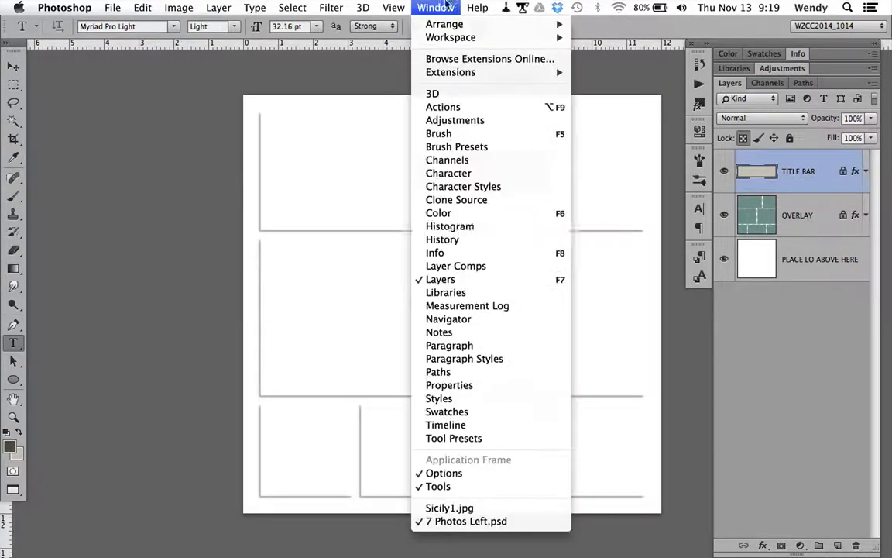
pyautogui.click(529, 509)
pyautogui.press('super+a')
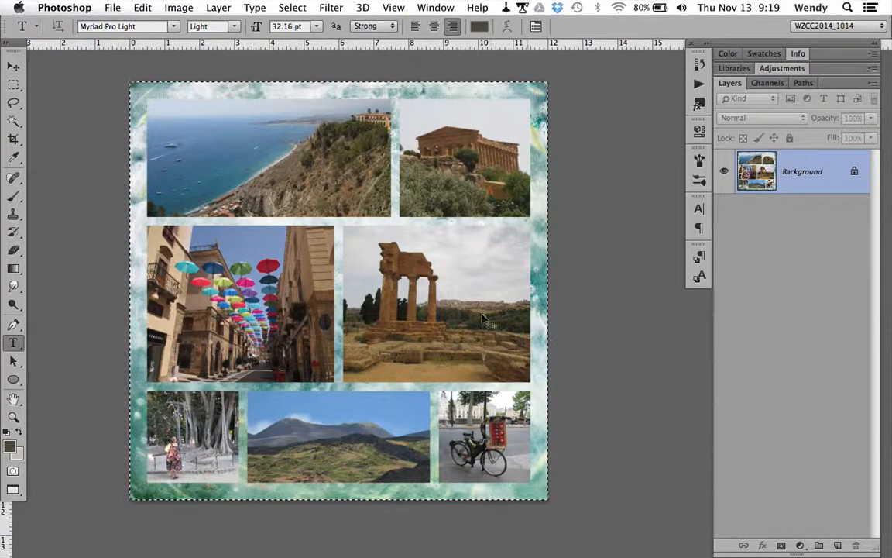
pyautogui.click(445, 7)
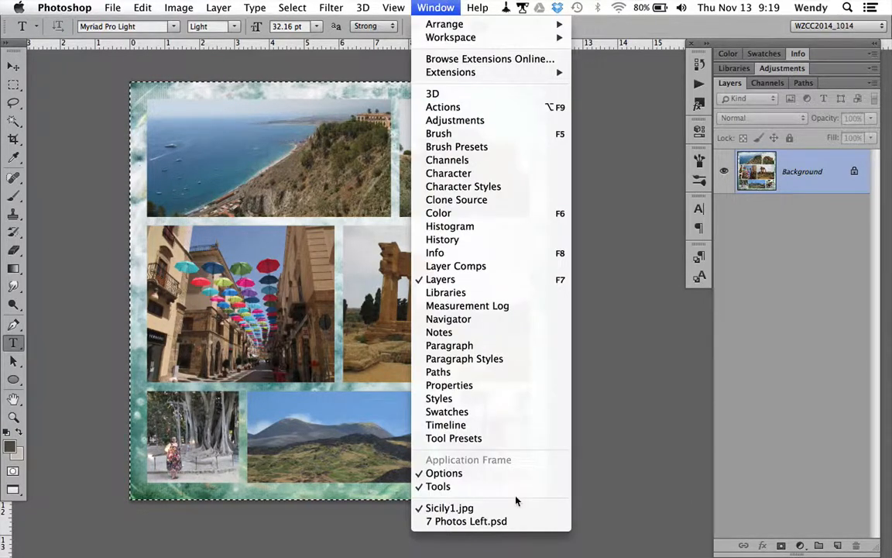
pyautogui.click(512, 521)
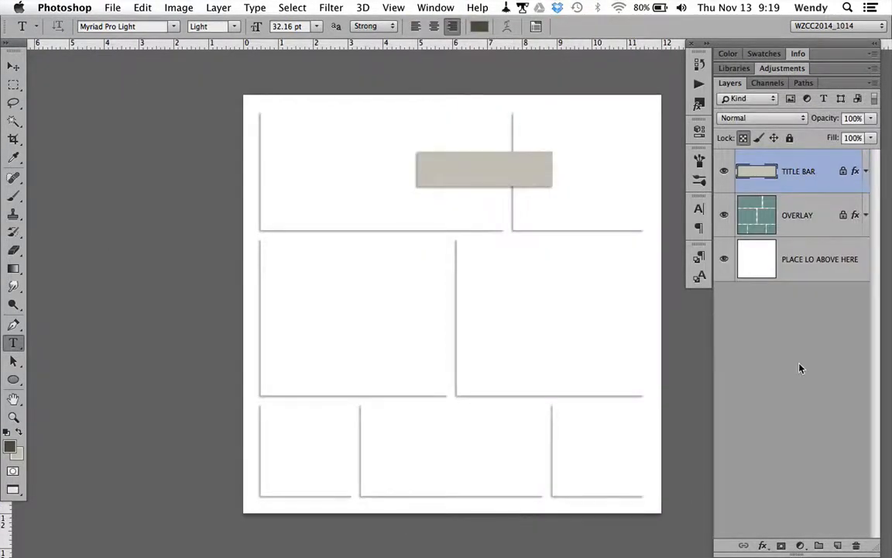
pyautogui.click(752, 256)
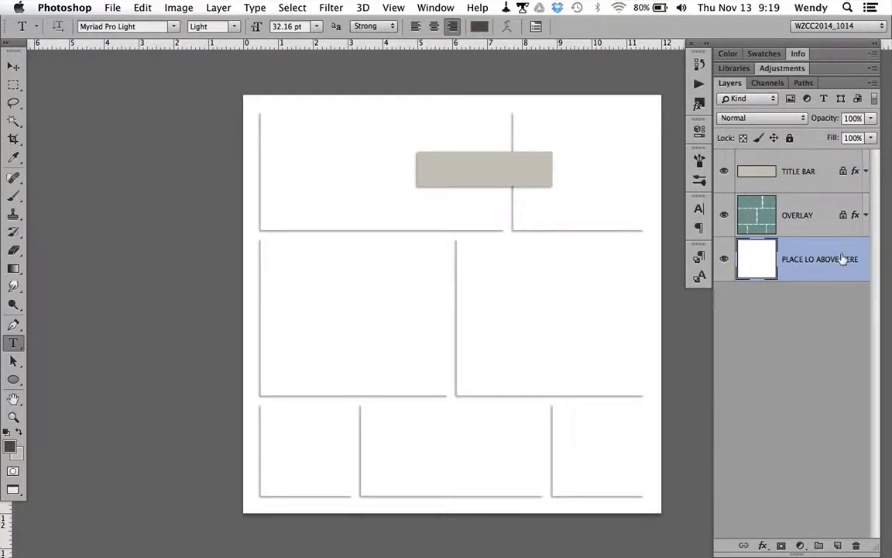
pyautogui.press('super+v')
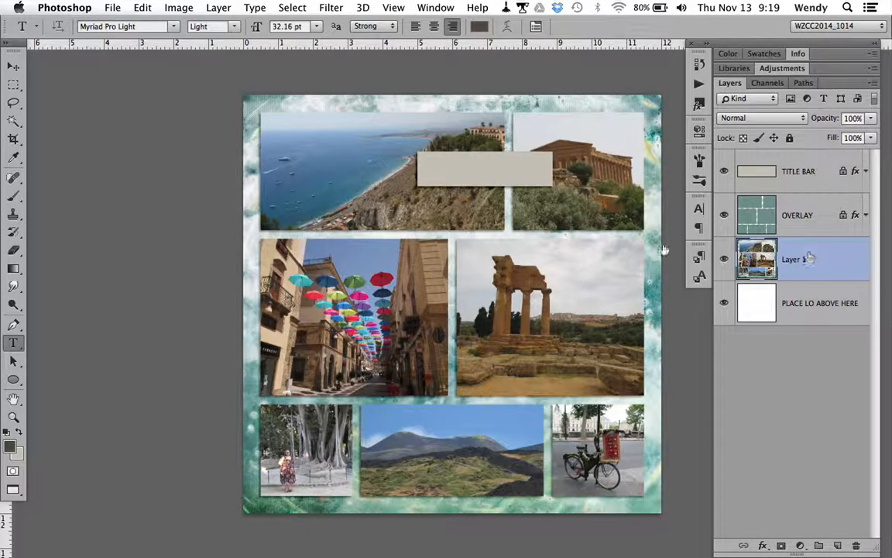
# Apply the WZ_DS2_PhotoLargeTop layer style to the OVERLAY layer
pyautogui.hscroll(5, 431, 243)
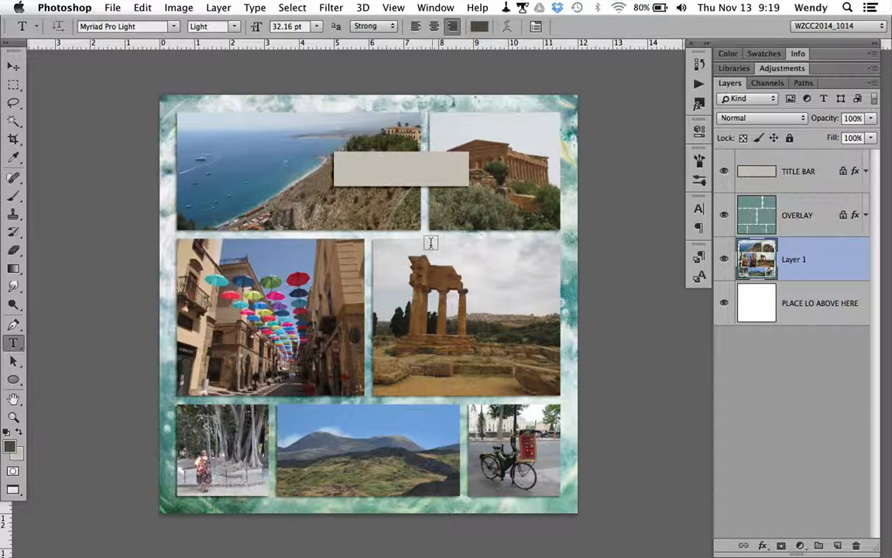
pyautogui.click(819, 210)
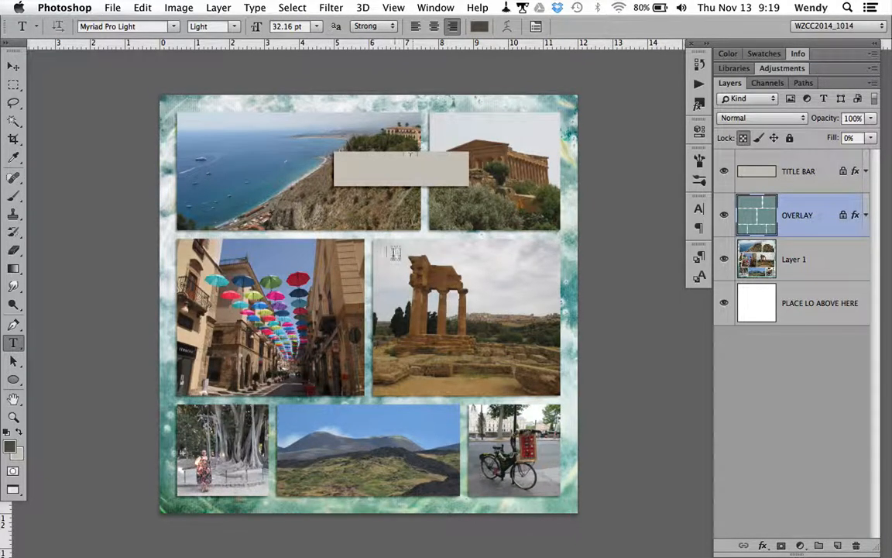
pyautogui.click(700, 104)
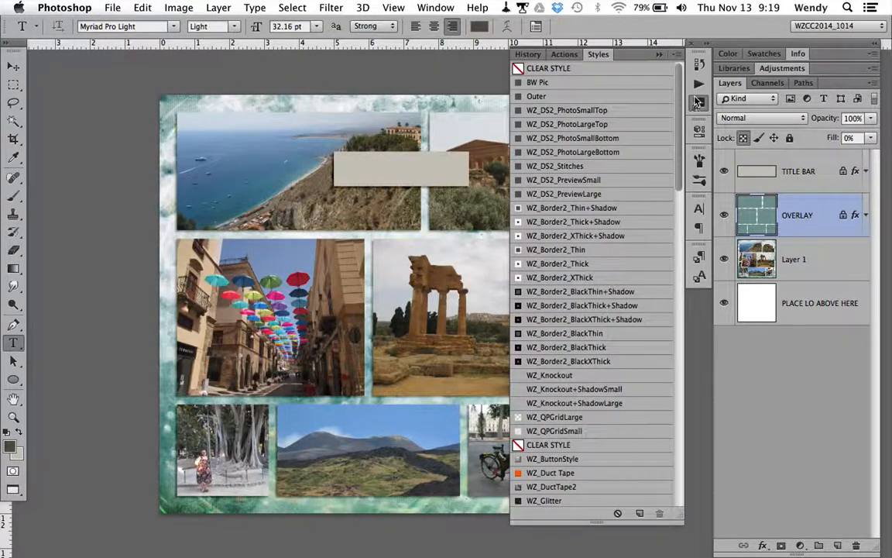
pyautogui.click(601, 127)
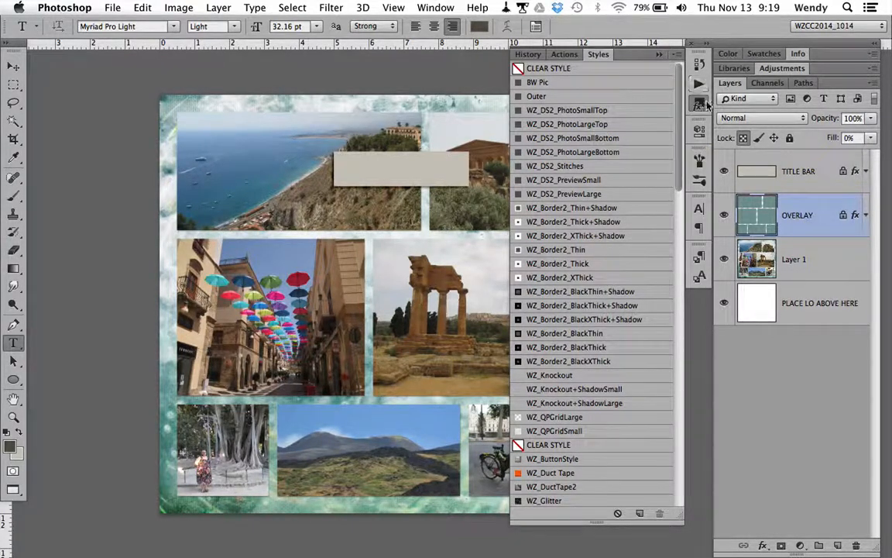
pyautogui.click(700, 104)
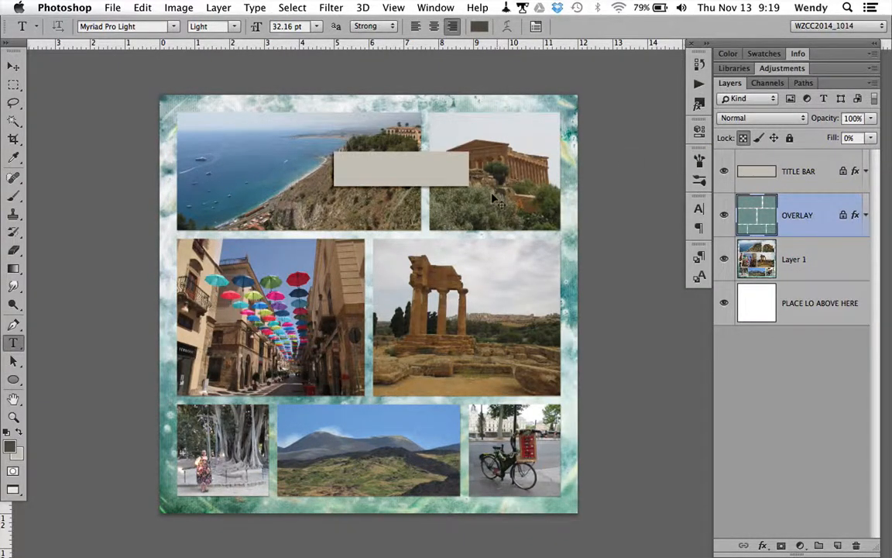
# Inspect the shadow effect around the collage photos up close, then return to the full-page view
pyautogui.press('super+equal')
pyautogui.press('super+equal')
pyautogui.press('super+equal')
pyautogui.press('super+0')
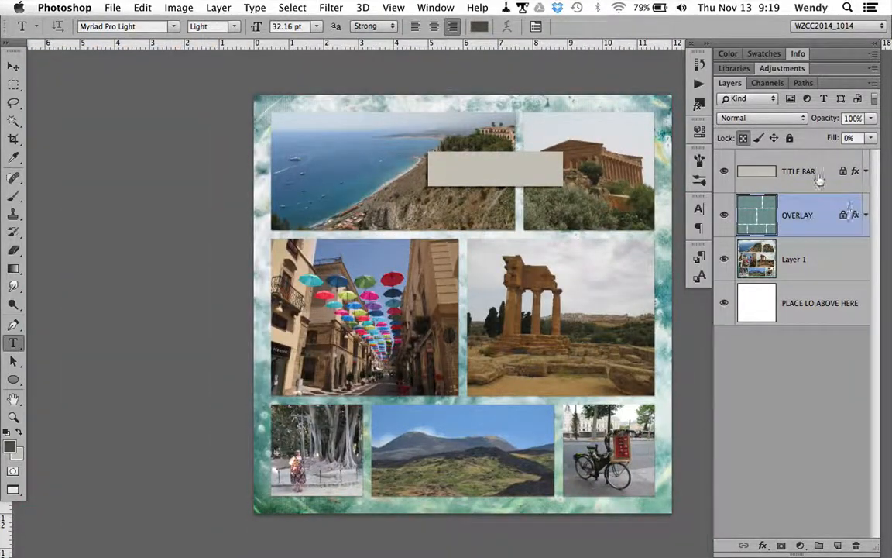
# Select the TITLE BAR layer and look over the available WZ_DS2 layer styles for it
pyautogui.click(819, 180)
pyautogui.click(699, 103)
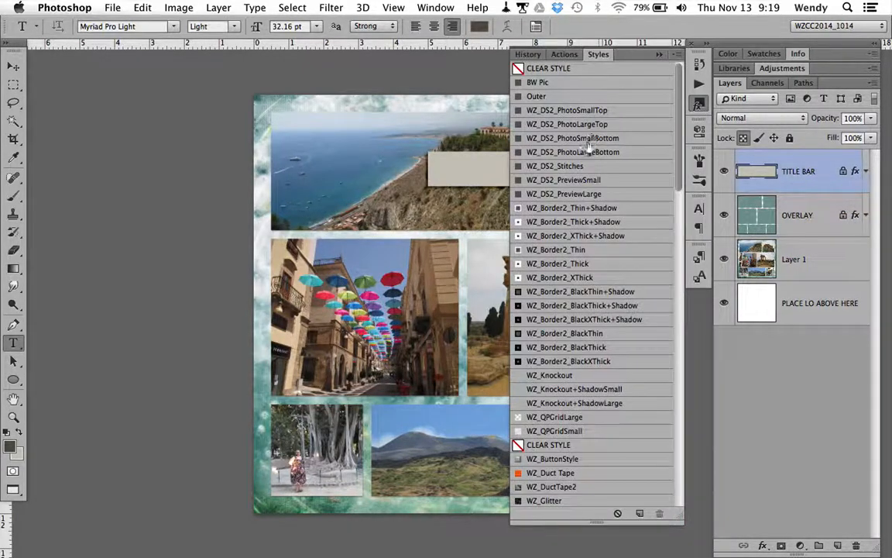
pyautogui.click(700, 103)
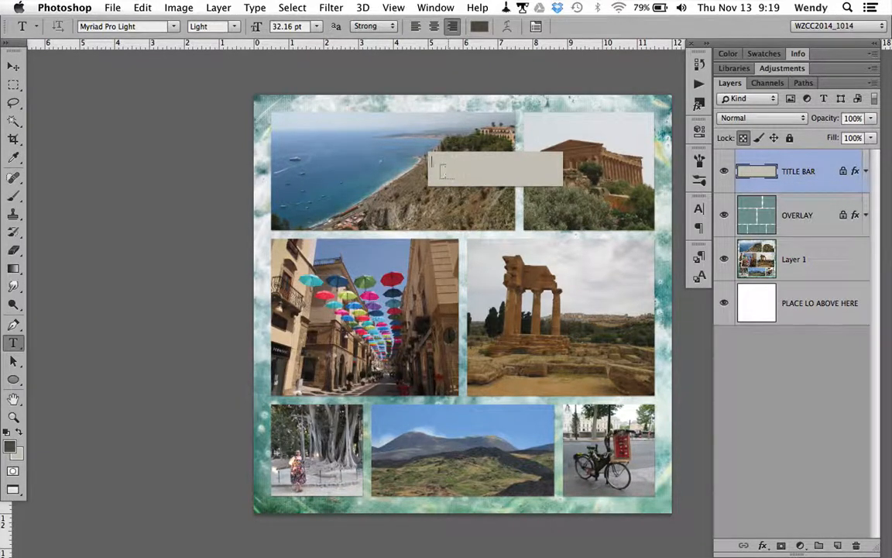
# Compare the collage with and without the title bar, leaving the TITLE BAR layer hidden
pyautogui.click(724, 171)
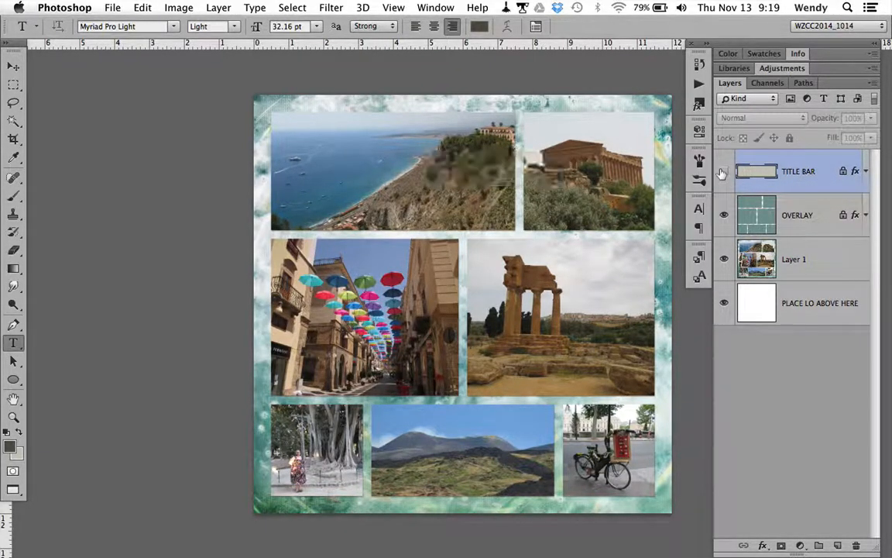
pyautogui.click(724, 171)
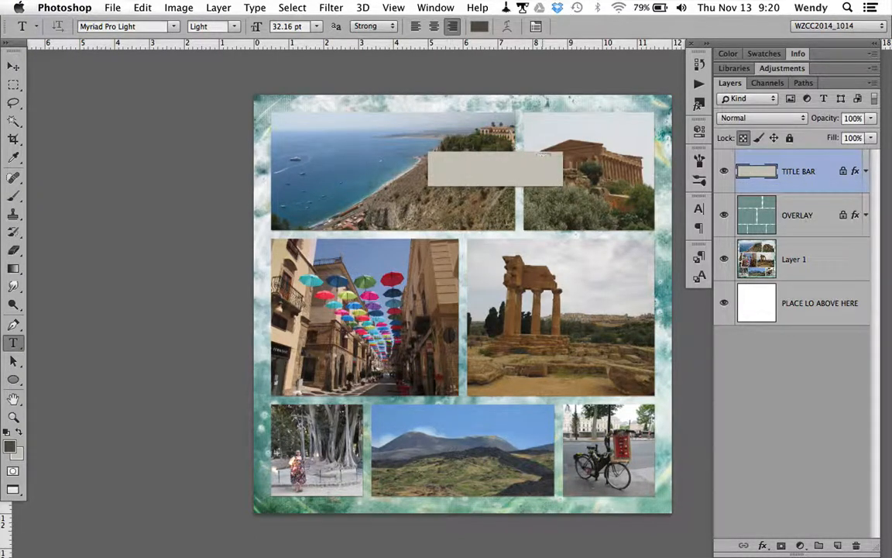
pyautogui.hscroll(2, 535, 152)
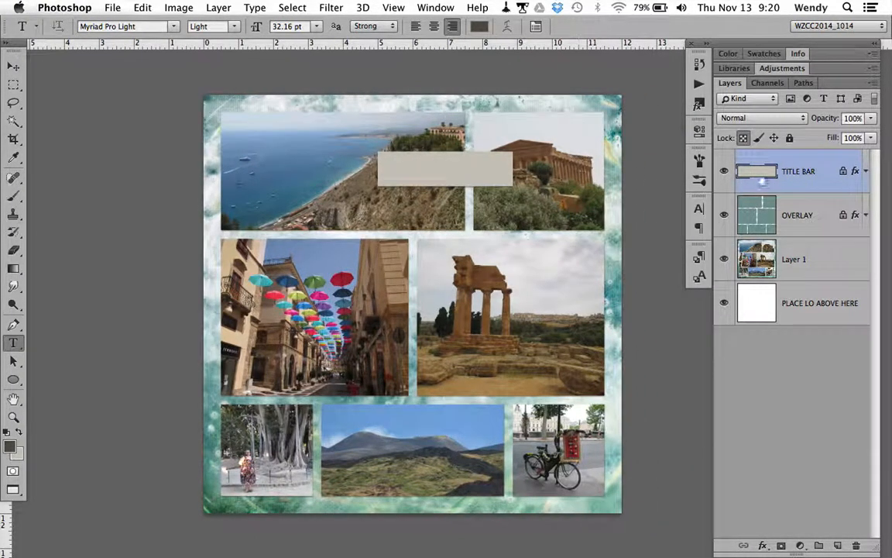
pyautogui.click(725, 169)
pyautogui.click(725, 169)
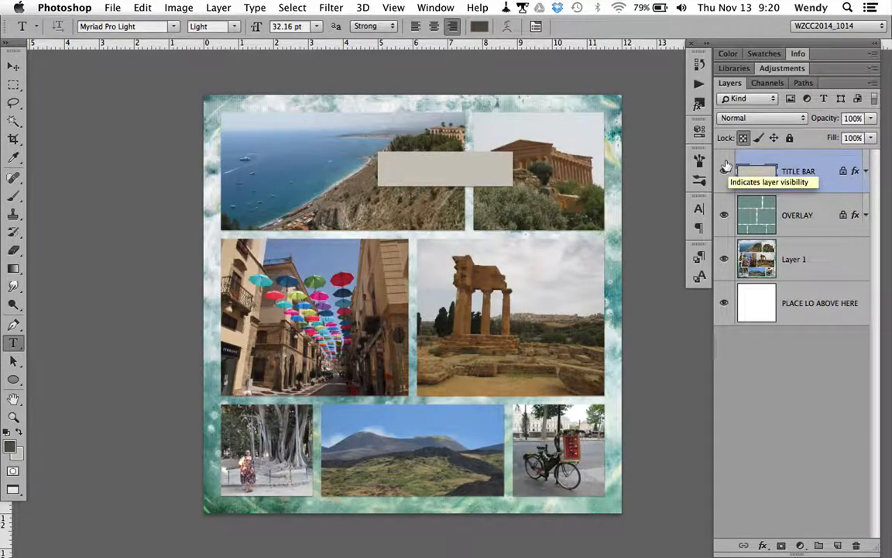
pyautogui.click(725, 169)
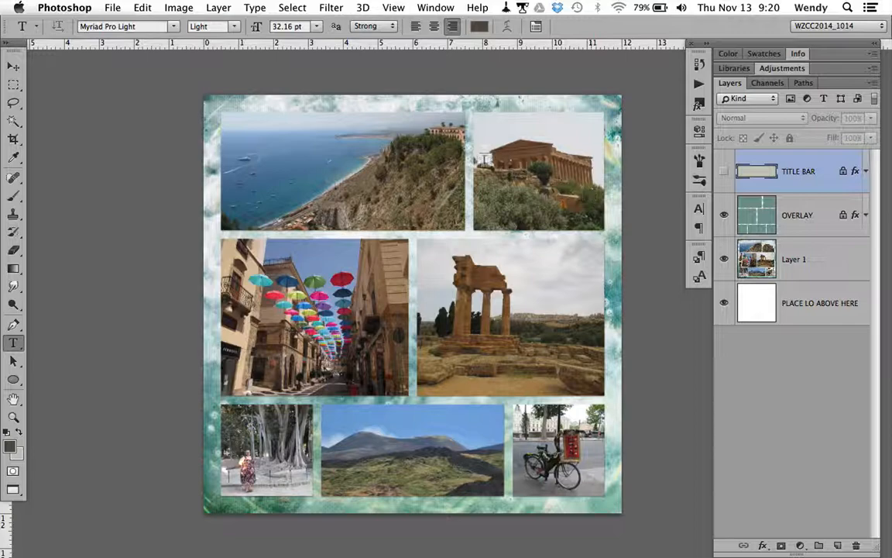
pyautogui.hscroll(3, 487, 155)
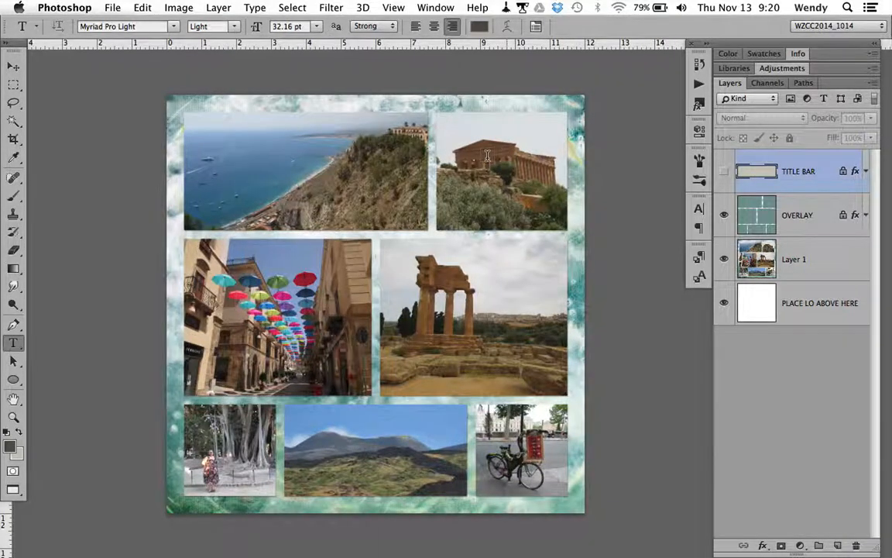
pyautogui.hscroll(-4, 487, 155)
pyautogui.hscroll(4, 488, 154)
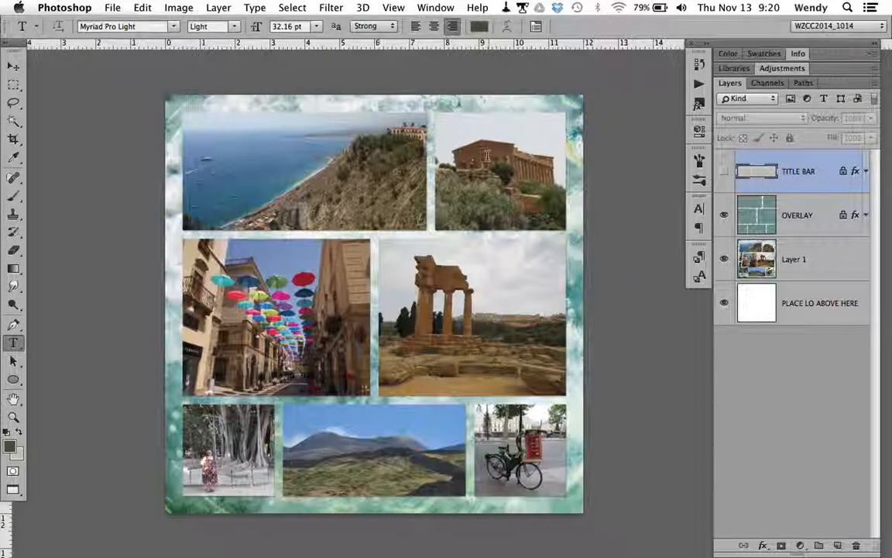